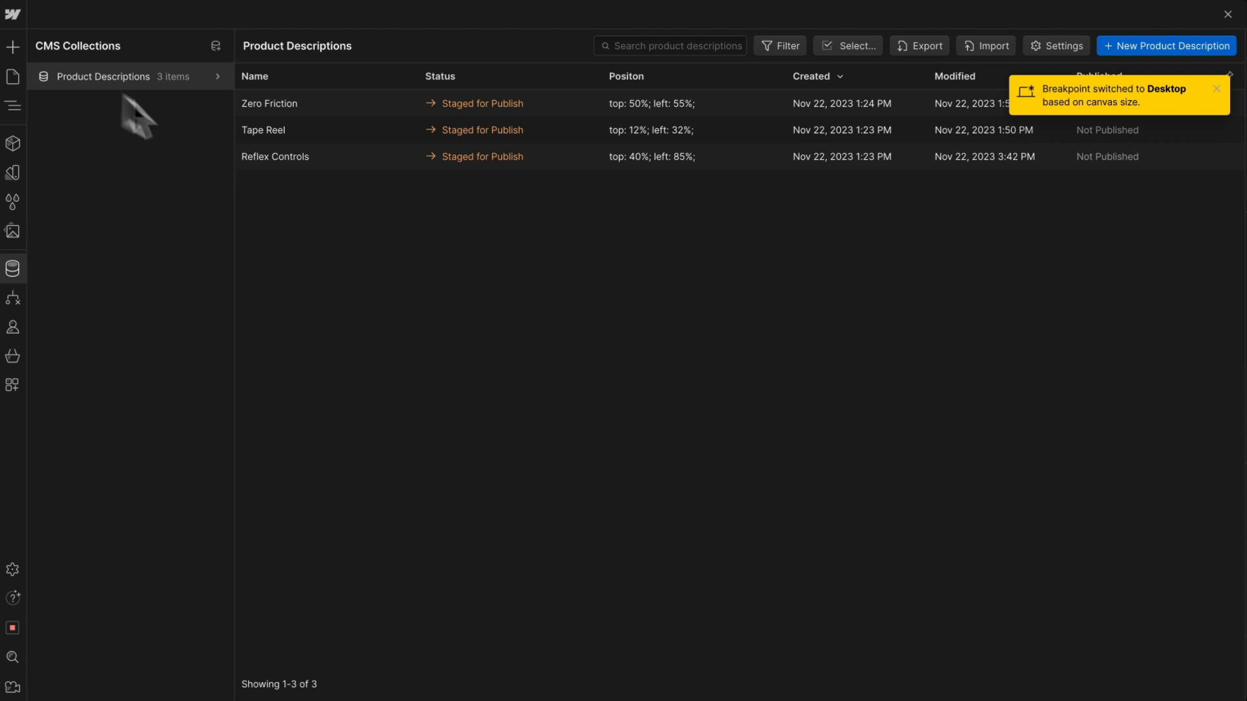
Examine the position value of the Reflex Controls item in Product Descriptions and the style attribute in the element settings.
left_click(395, 159)
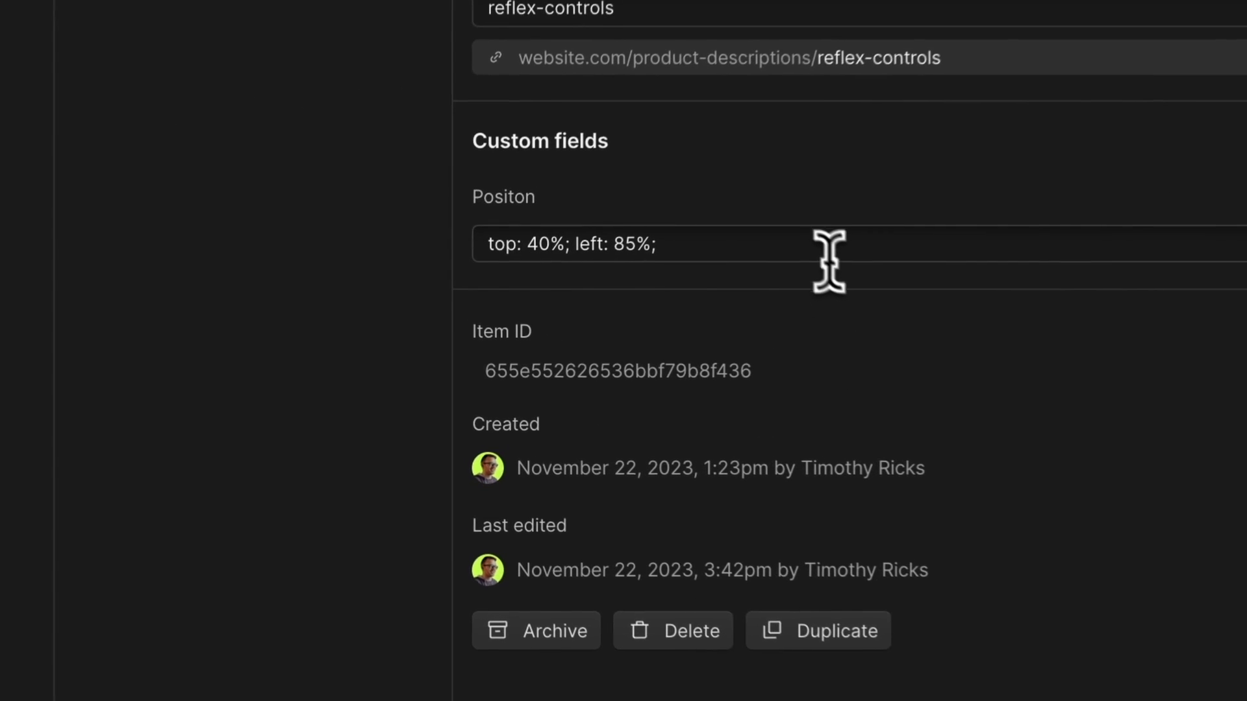
left_click_drag(644, 318, 395, 308)
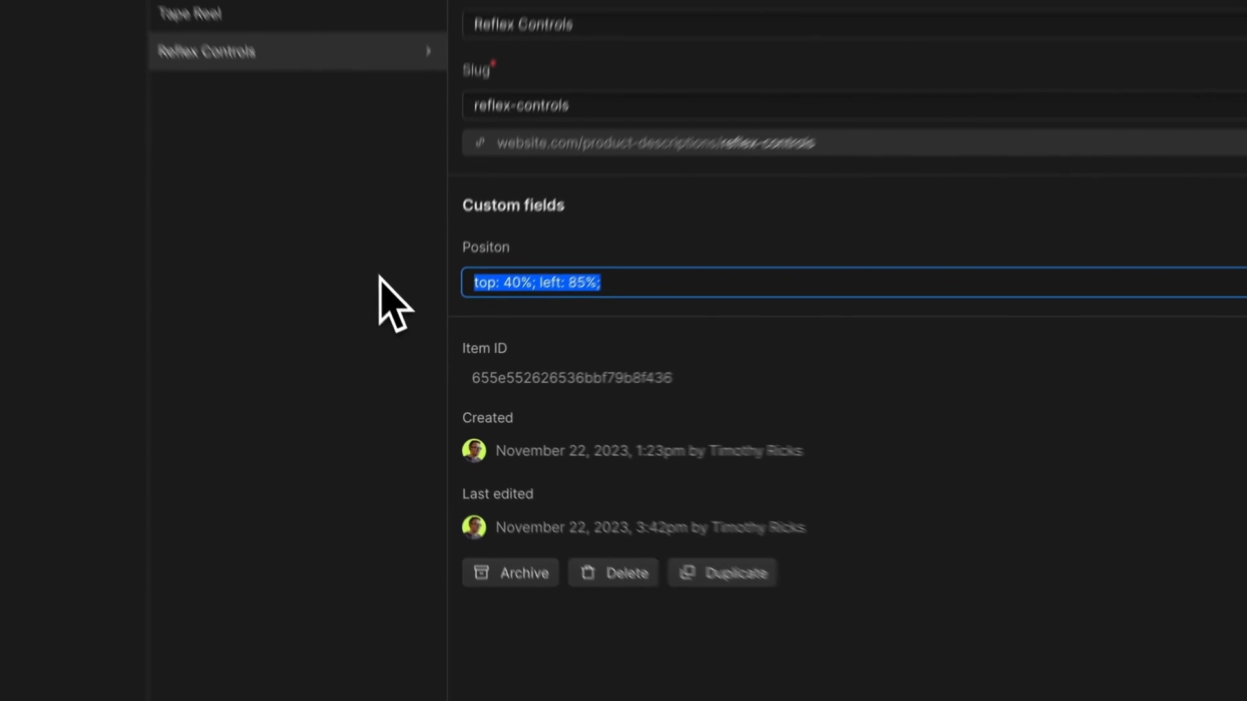
left_click(2, 263)
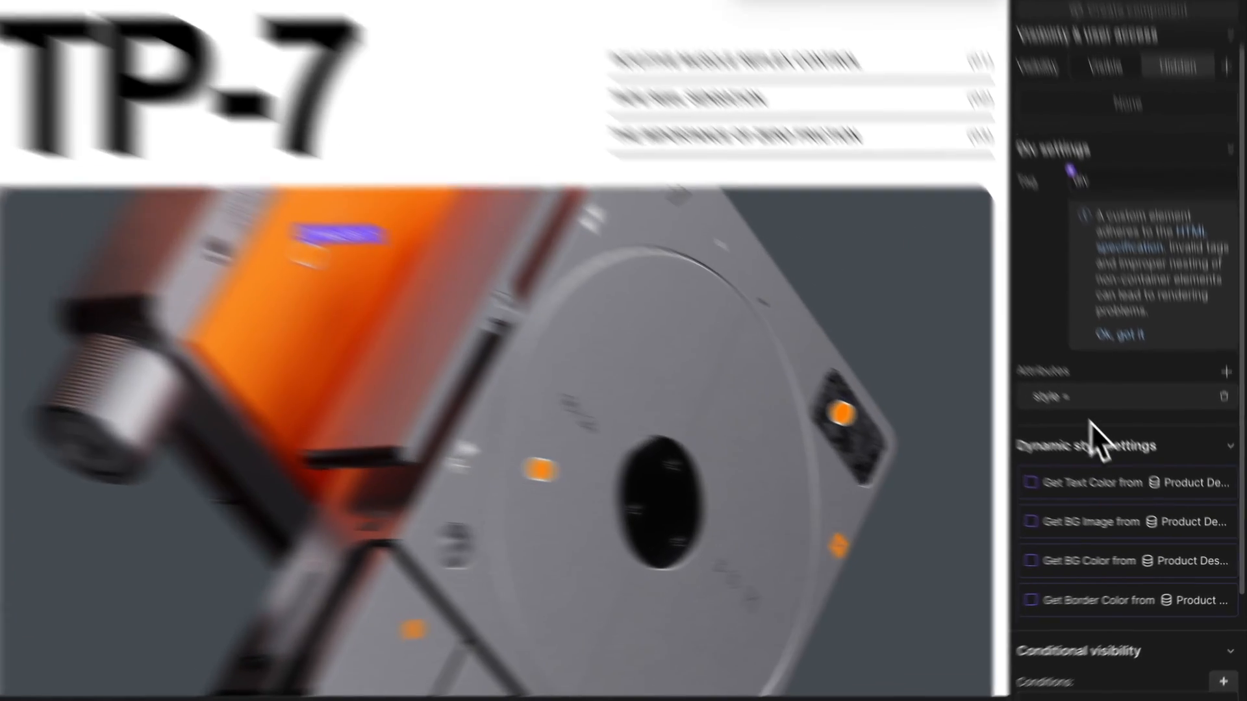
left_click(1104, 440)
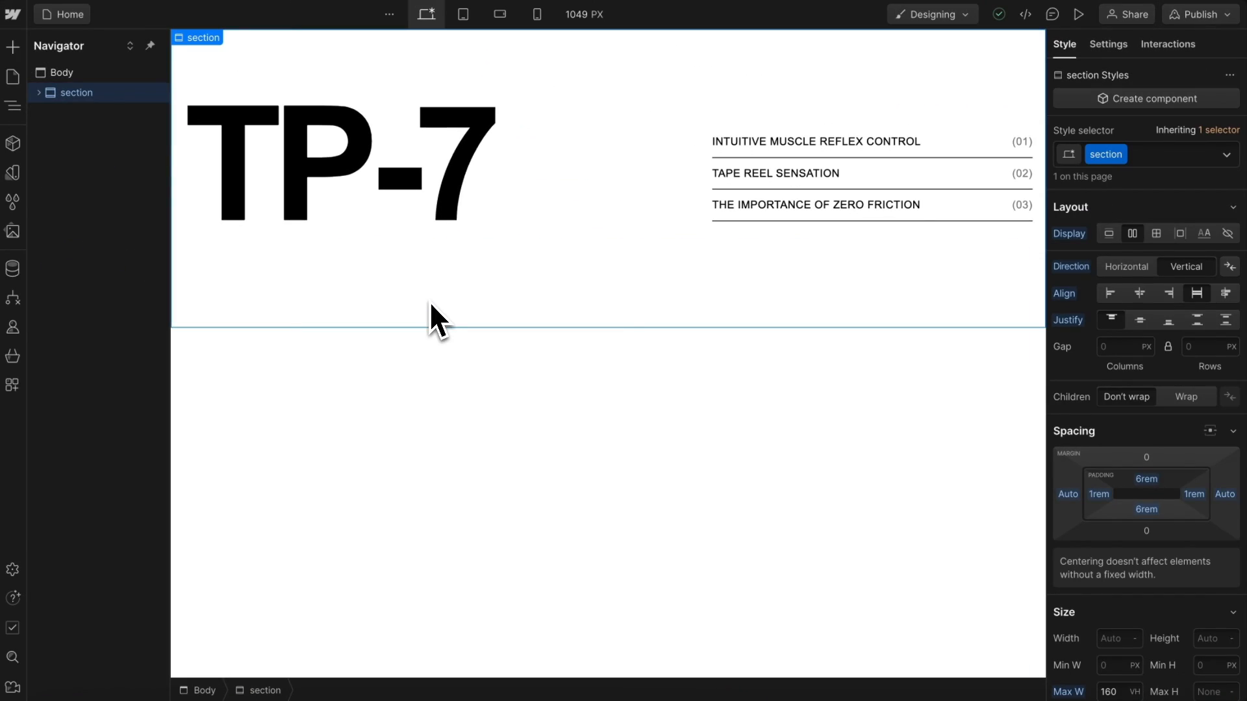
Add a div block to the end of the section and give it the new class map_wrap.
key("ctrl+k")
type("div")
key("Return")
key("ctrl+Return")
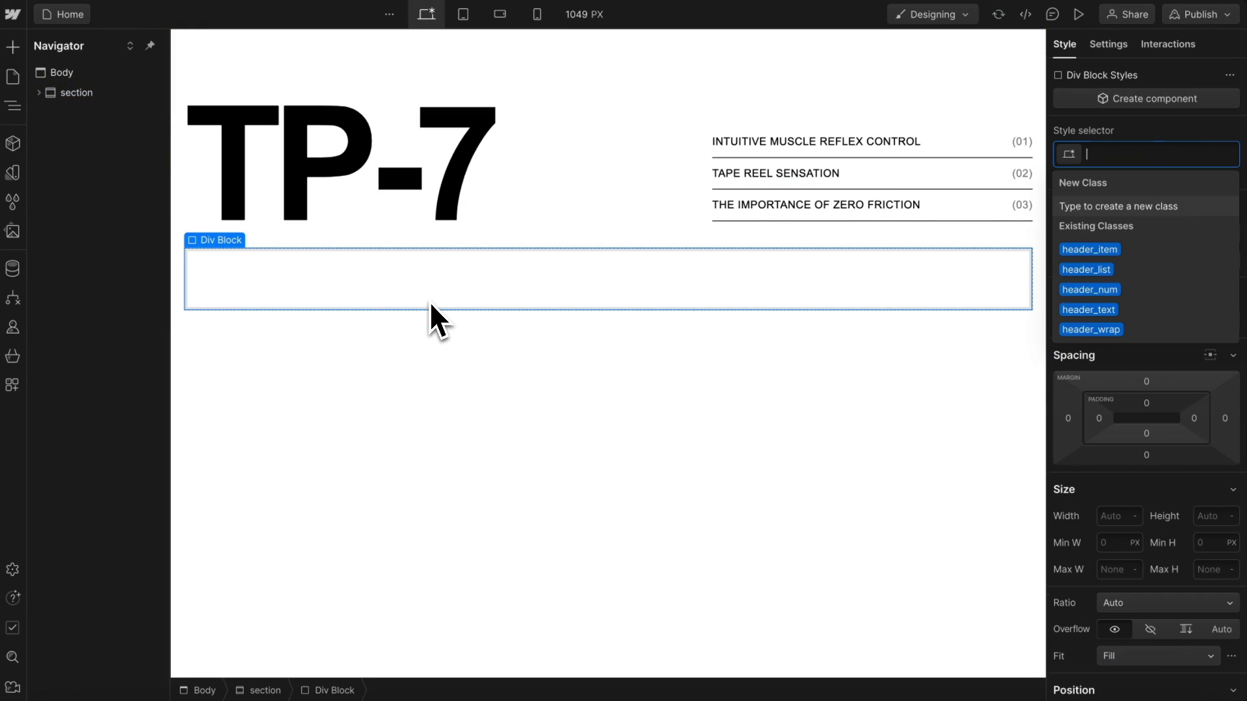
type("map_wrap")
key("Return")
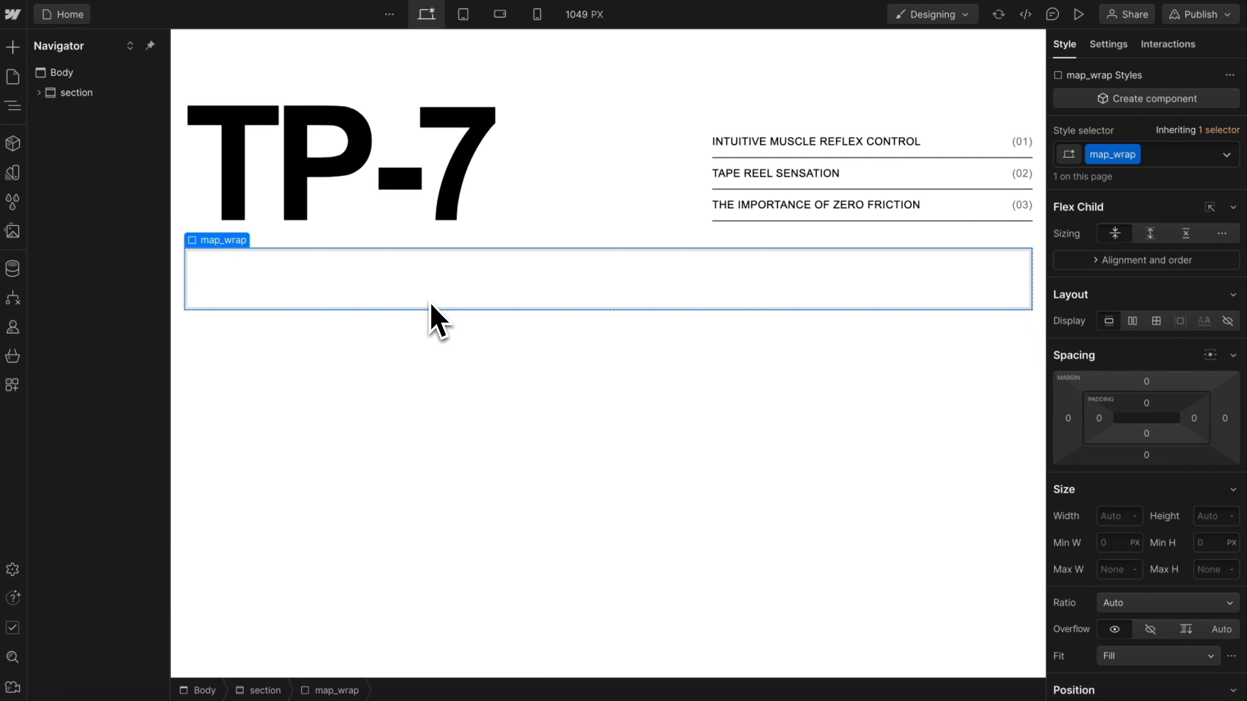
Insert an image inside map_wrap and assign it the product photo from the site's assets.
key("ctrl+k")
type("image")
key("Return")
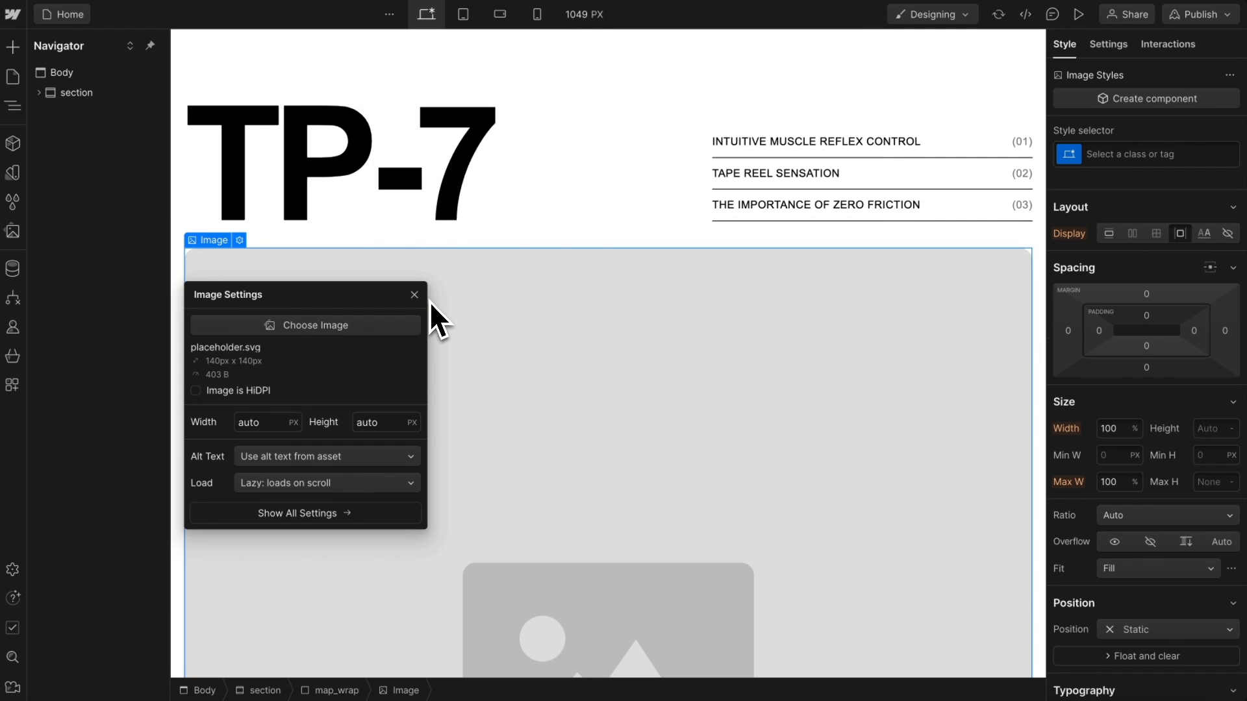
left_click(373, 328)
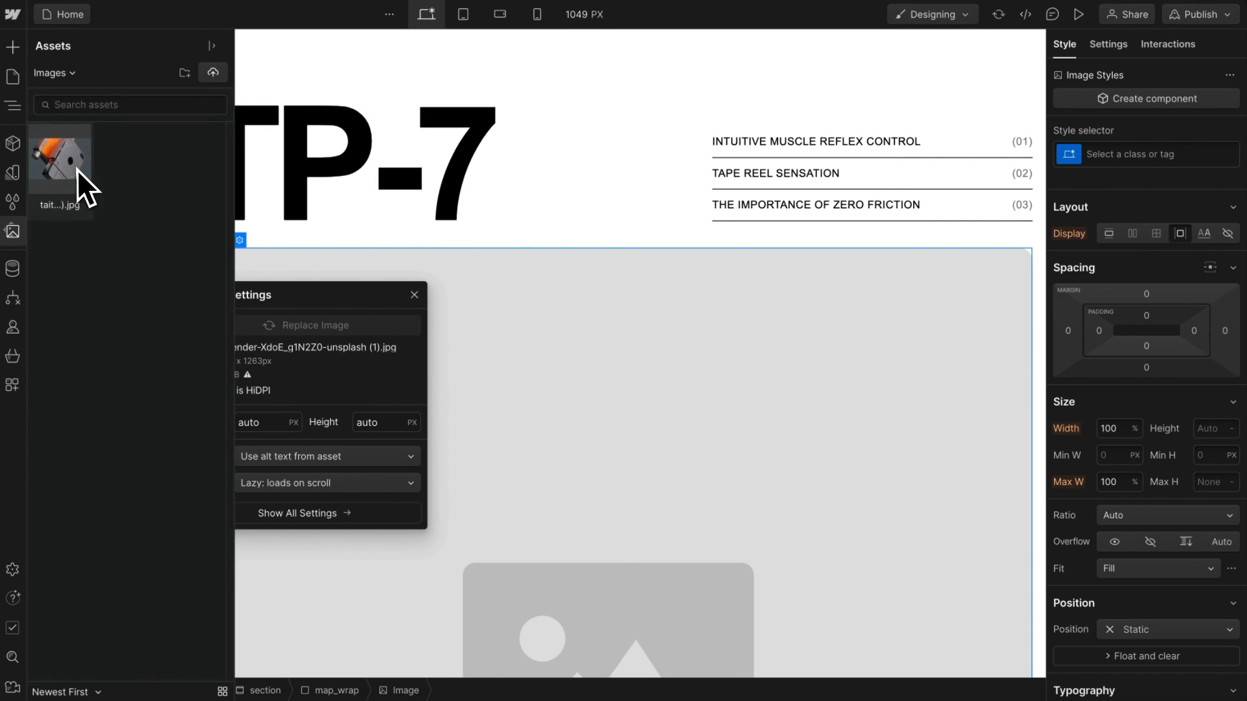
left_click(59, 159)
left_click(686, 412)
Give the product image the new class map_img.
key("ctrl+Return")
type("map")
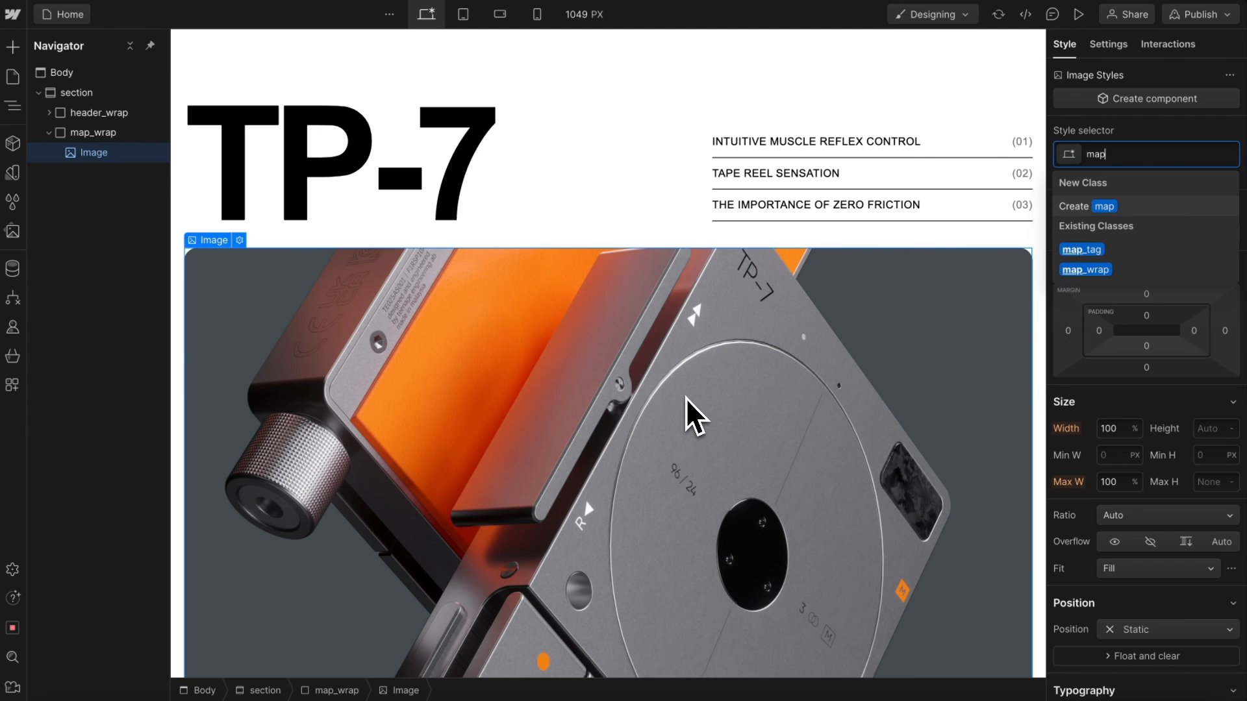
type("_img")
key("Return")
Set map_img's aspect ratio to Widescreen (16:9) and its fit to Cover.
scroll(1122, 508, "down", 2)
scroll(1121, 509, "down", 1)
left_click(1137, 369)
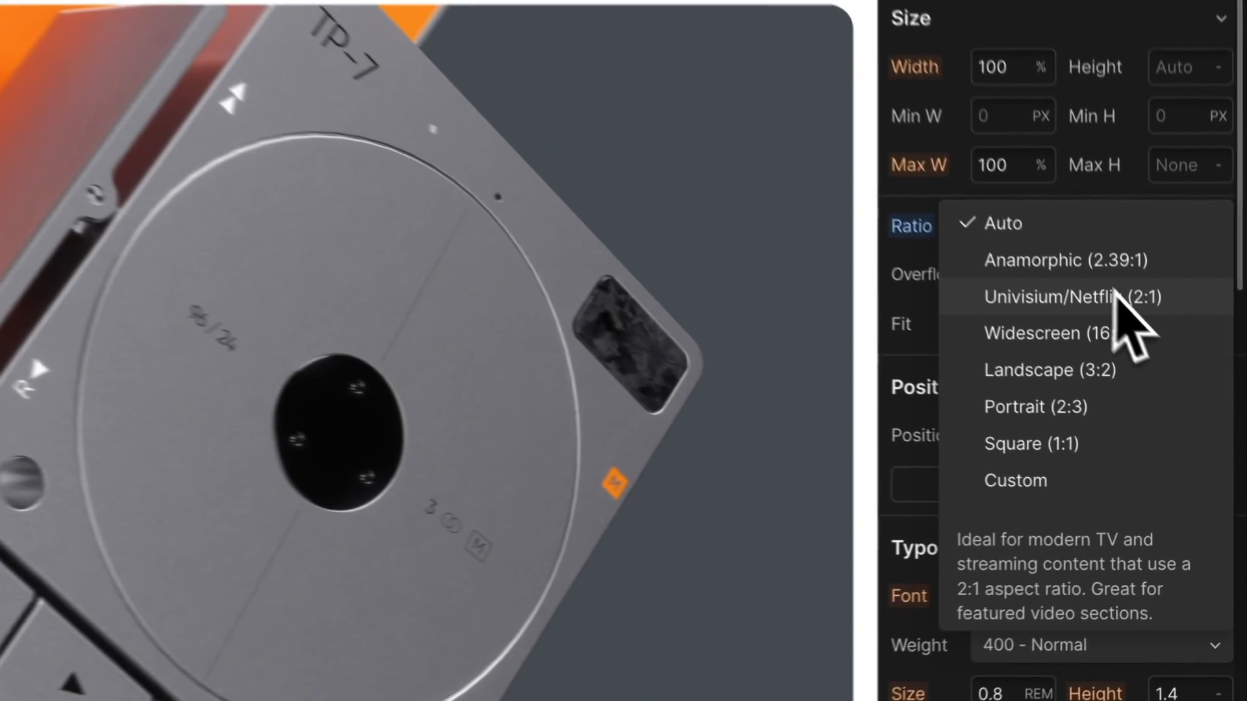
left_click(1186, 432)
left_click(1091, 422)
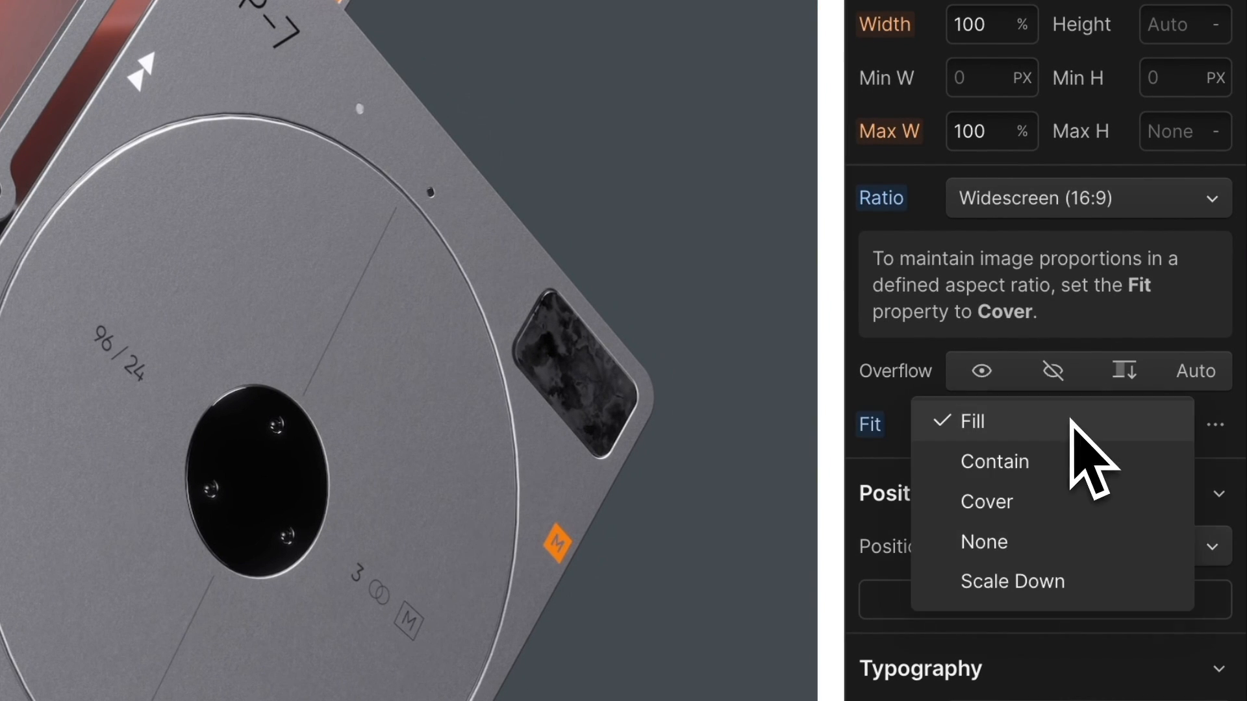
left_click(977, 501)
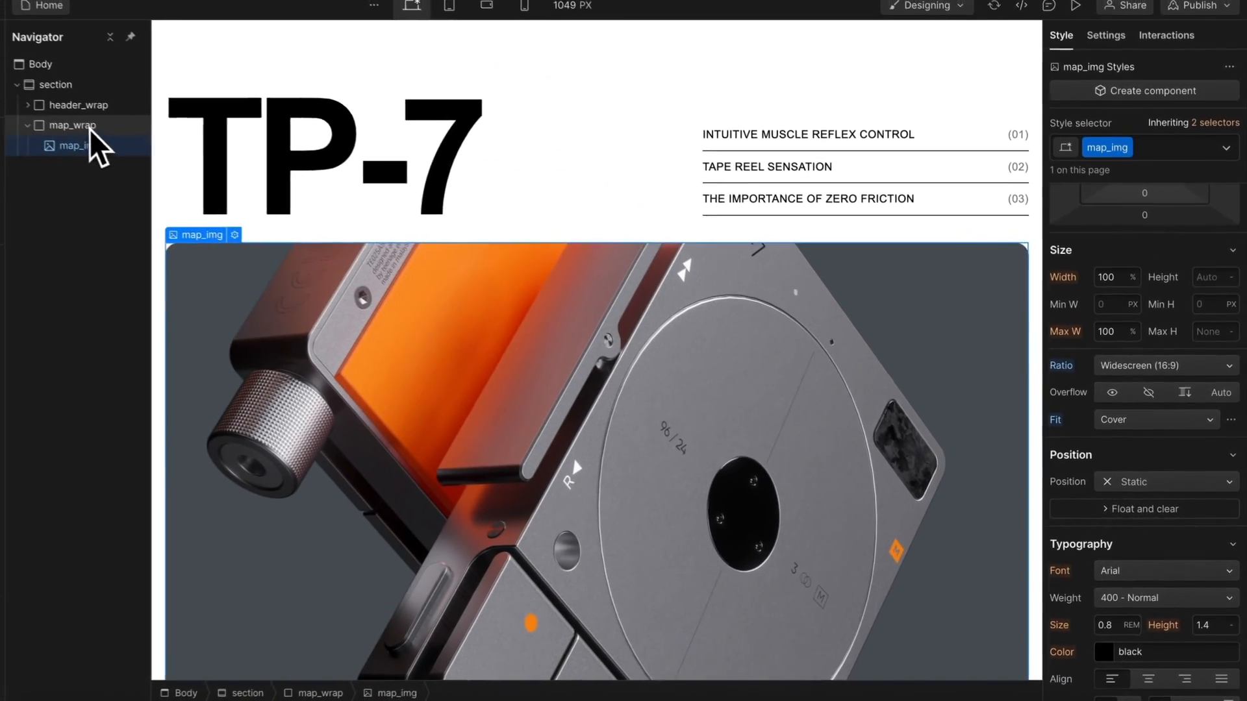
Add a collection list inside map_wrap and connect it to the Product Descriptions collection.
left_click(91, 133)
key("ctrl+k")
type("coll")
key("Return")
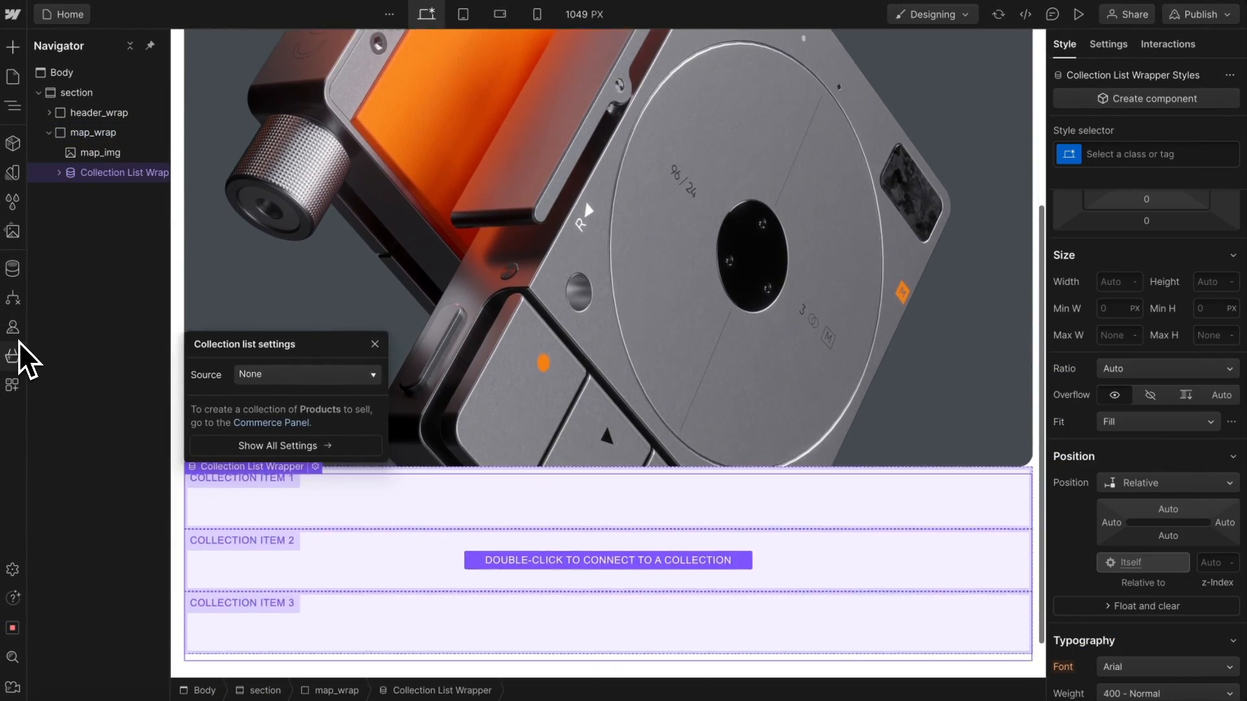
left_click(320, 322)
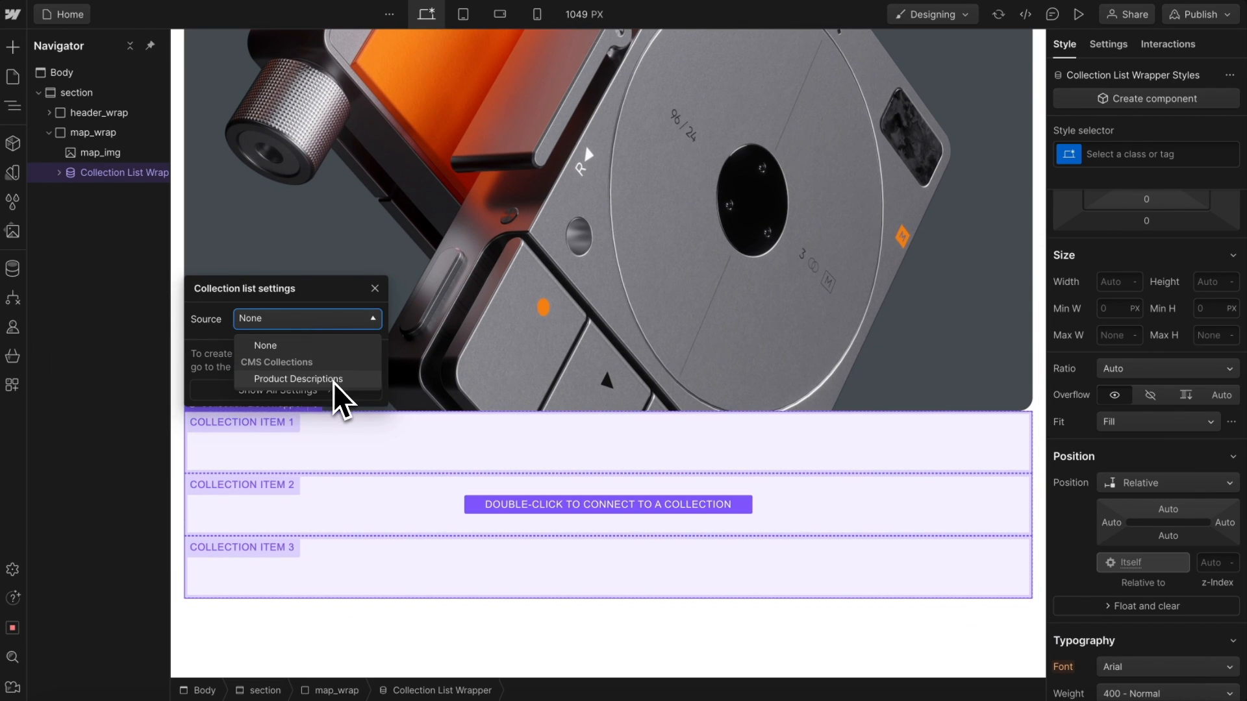
left_click(299, 380)
Give the collection list wrapper a new absolute-full class with Absolute position and 0% offsets on all four sides.
left_click(120, 180)
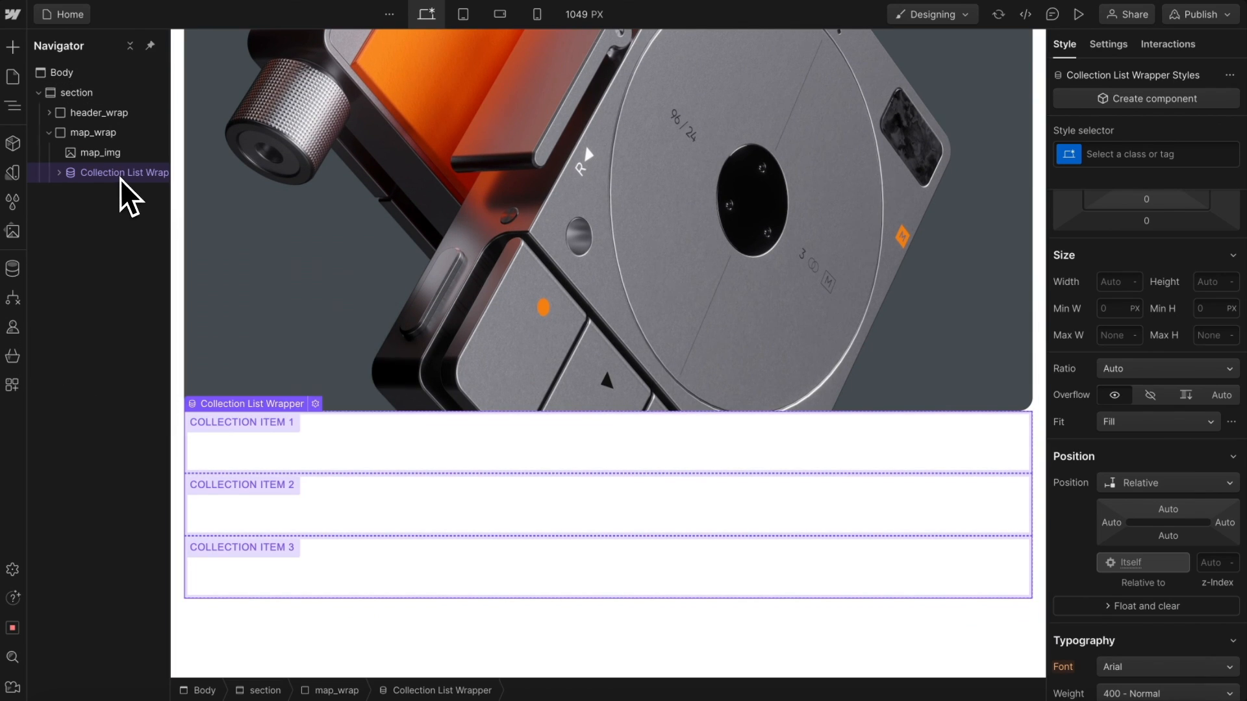
key("ctrl+Return")
type("absolute-full")
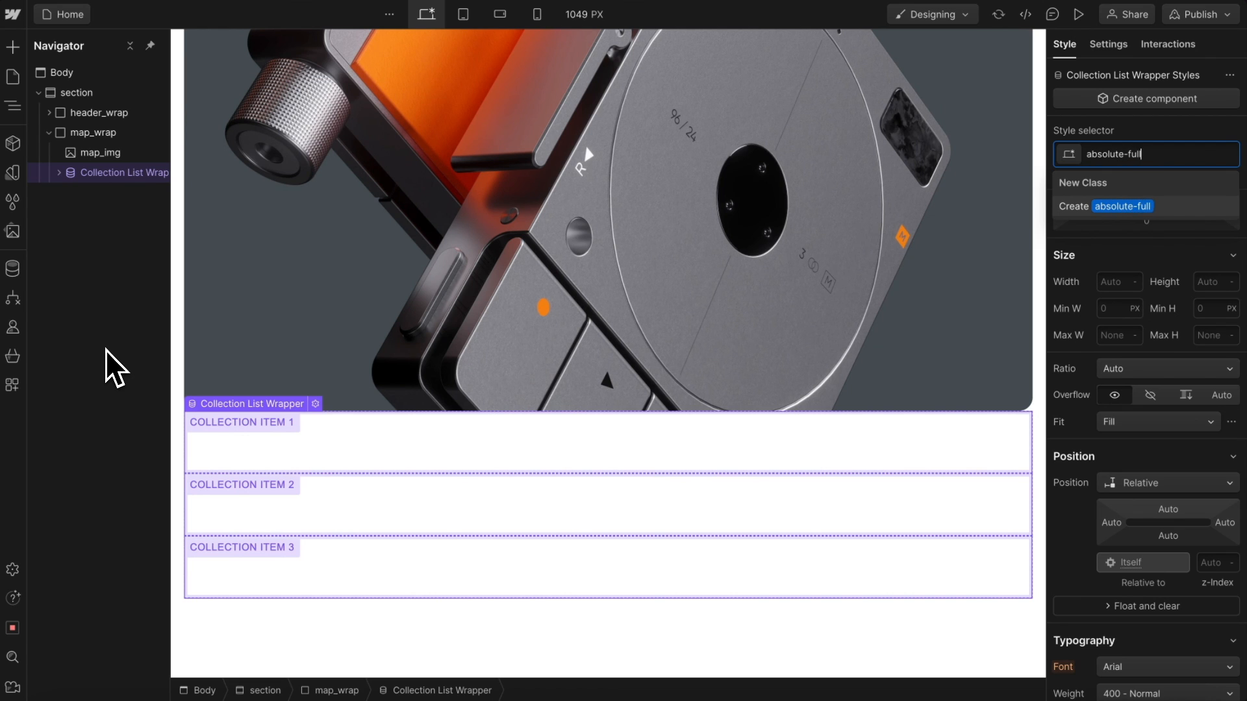
key("Return")
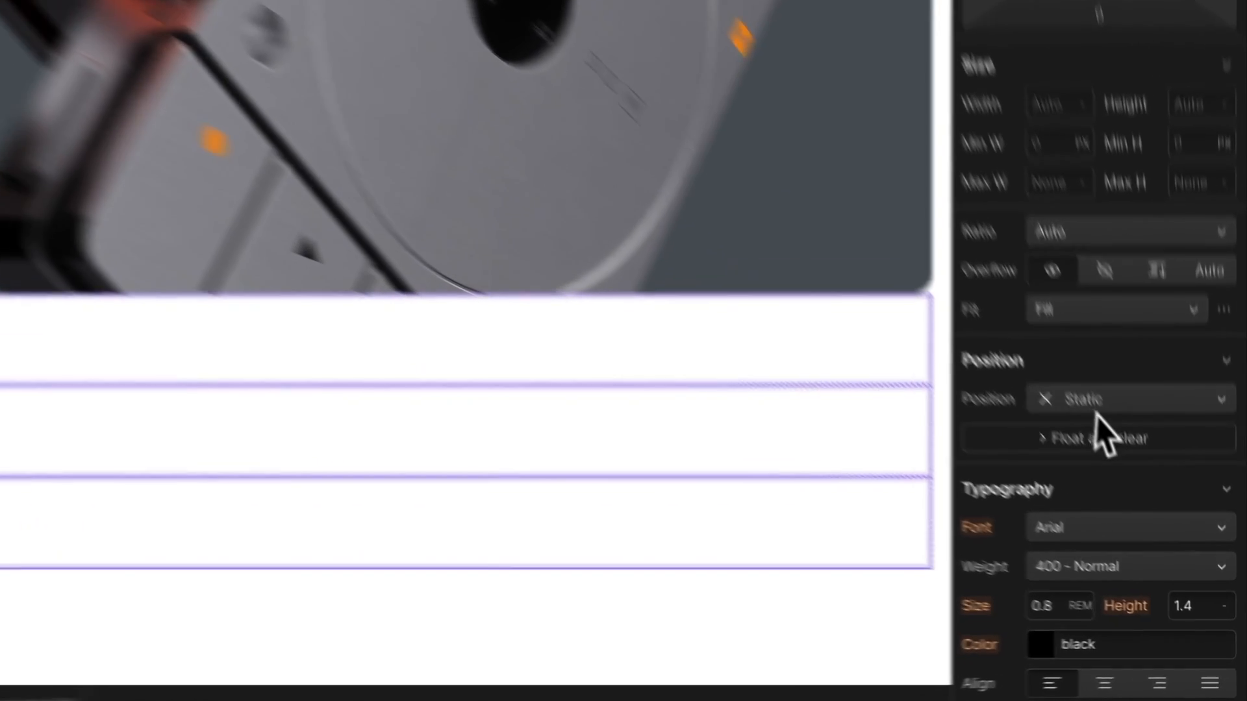
left_click(1098, 406)
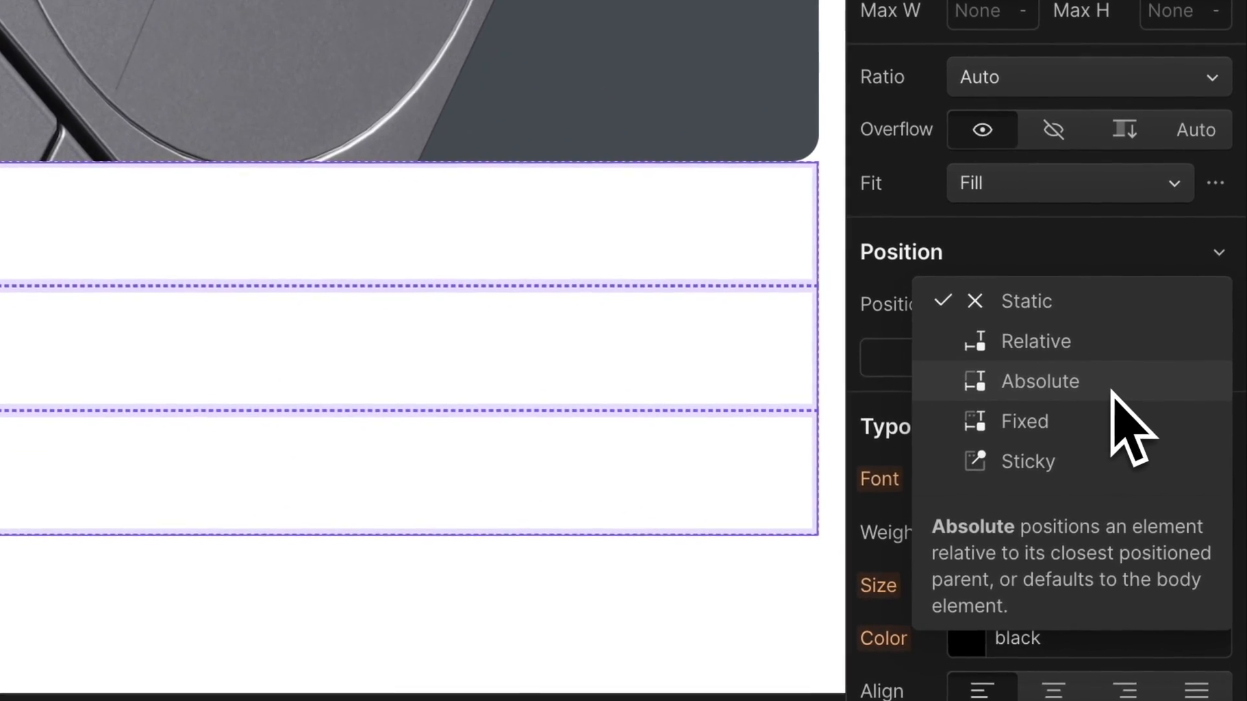
left_click(1147, 462)
left_click(1215, 351)
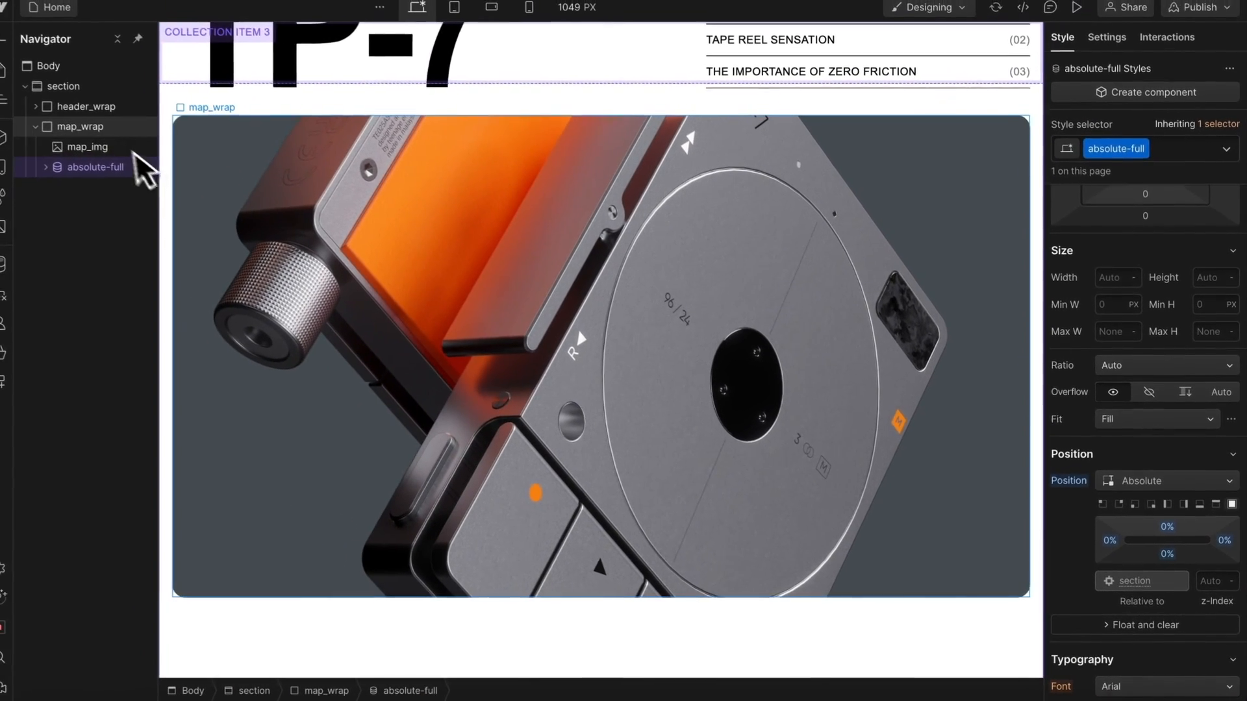
Set map_wrap's position to Relative.
left_click(122, 134)
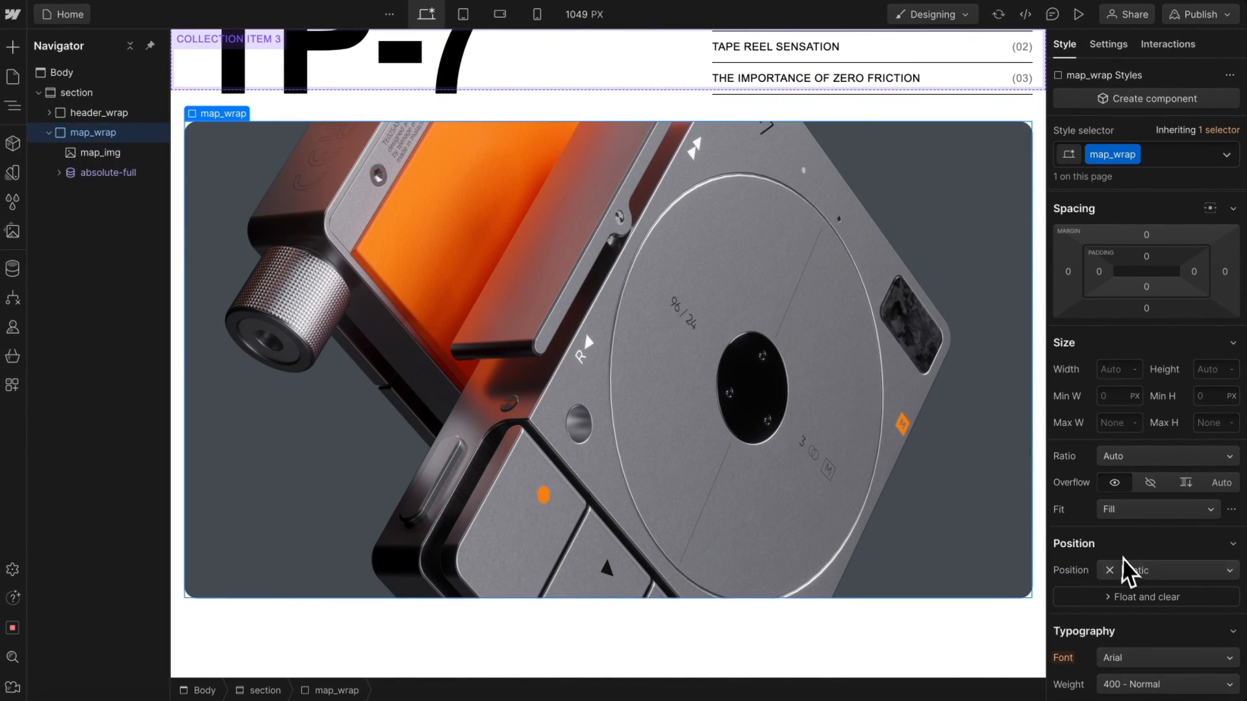
left_click(1131, 570)
left_click(1151, 560)
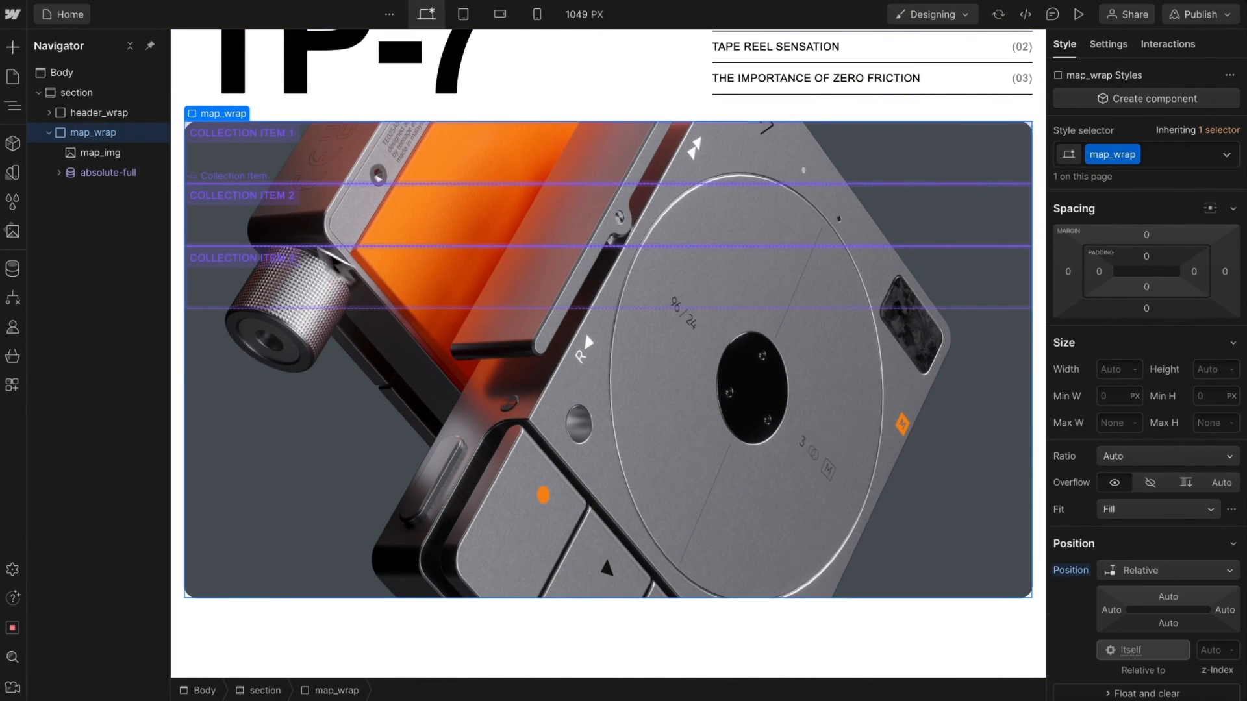
Apply the existing absolute-full class to the collection list inside the wrapper.
left_click(127, 174)
key("Down")
key("ctrl+Return")
type("ab")
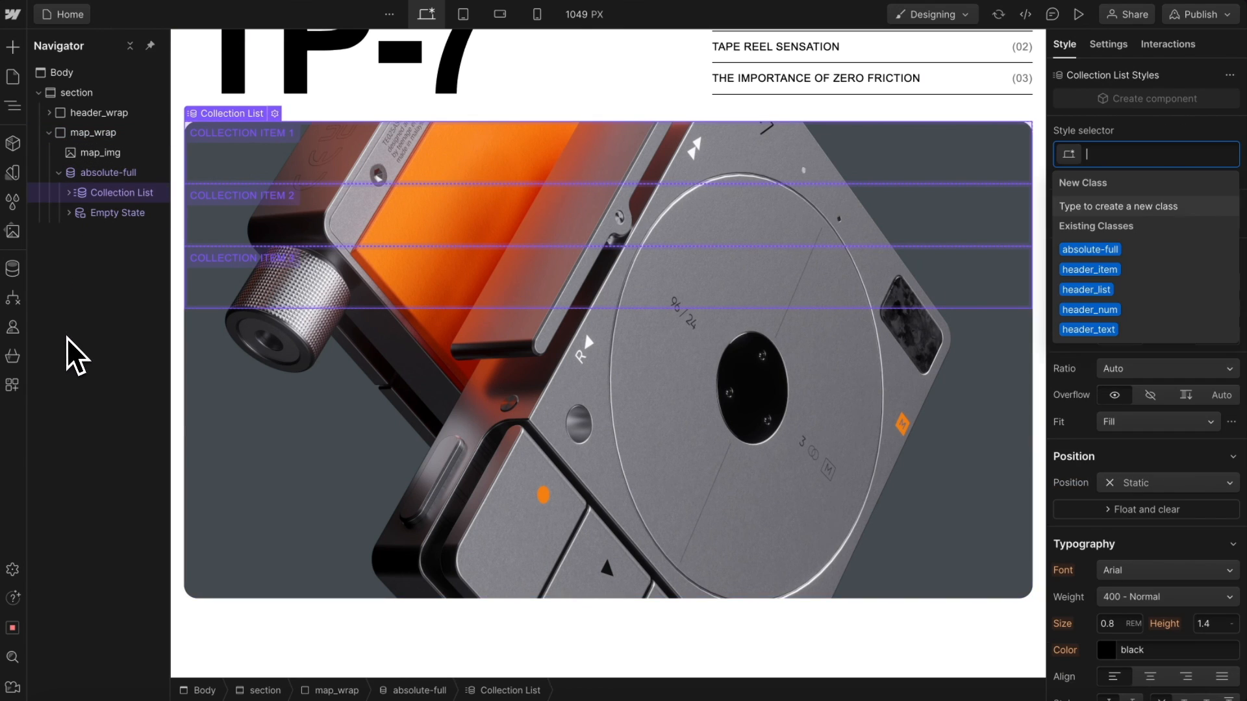
left_click(1114, 266)
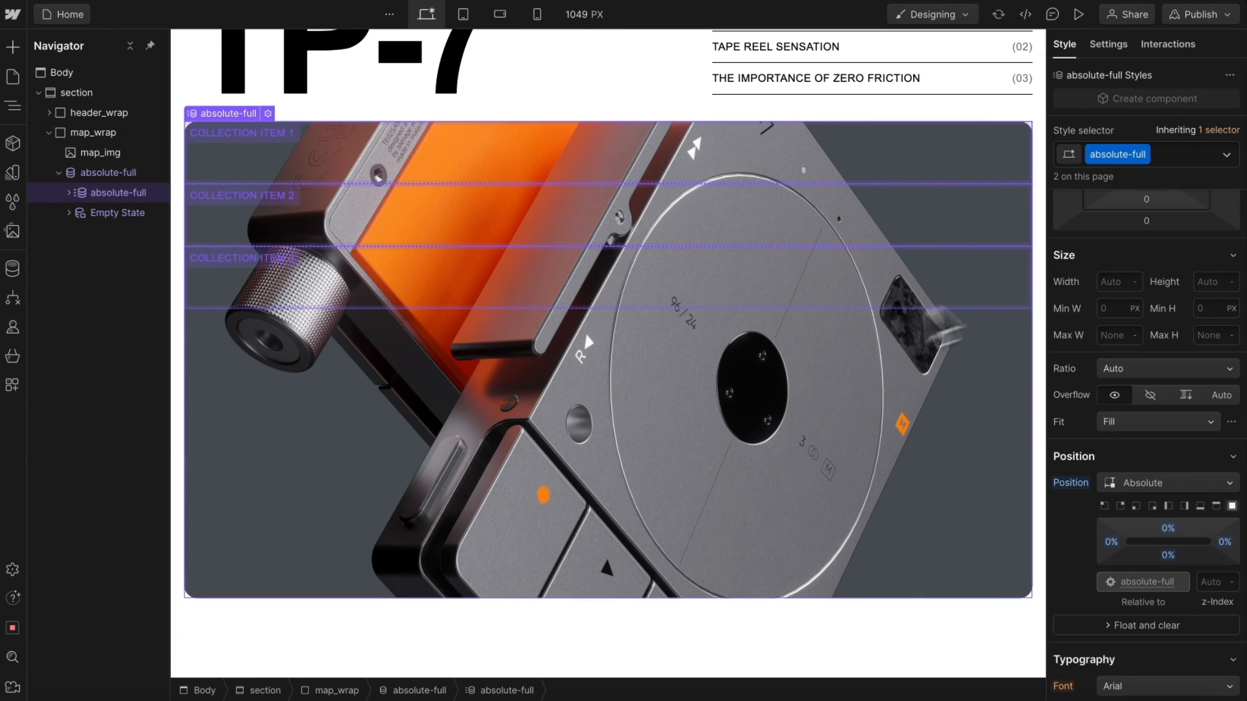
Apply the existing absolute-full class to the collection item.
key("Down")
key("ctrl+Return")
type("abs")
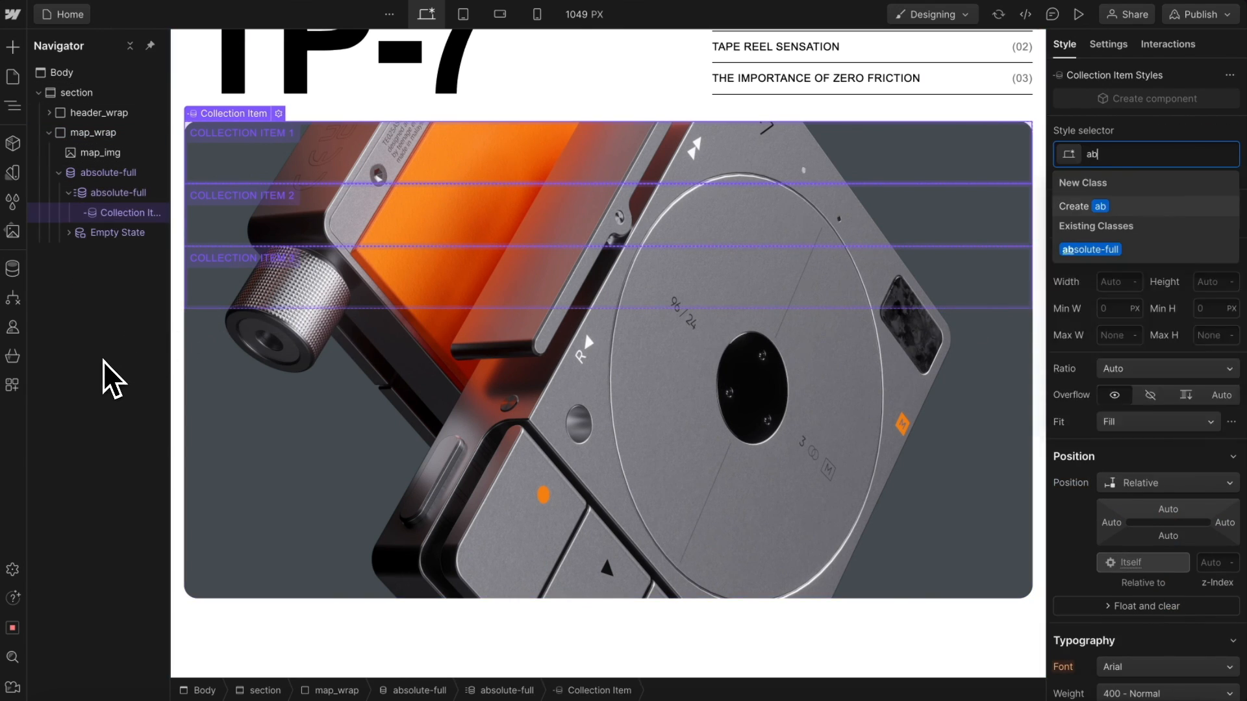
left_click(1120, 252)
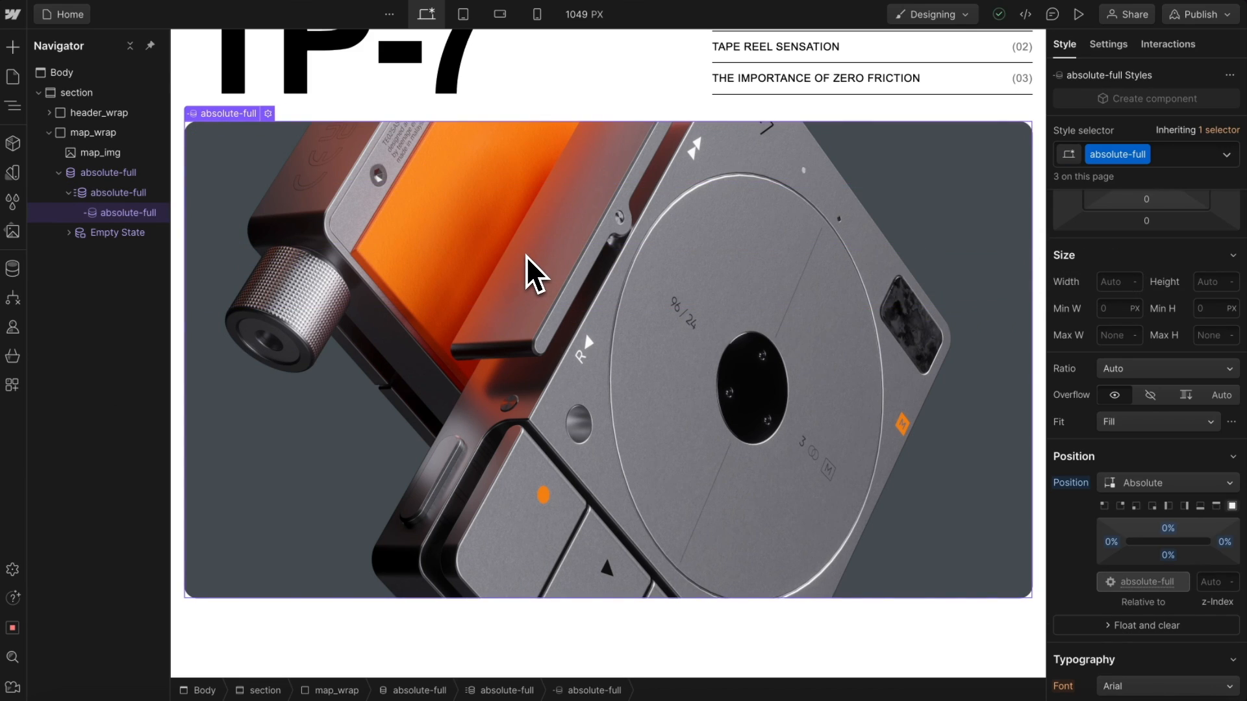
Add a custom div element inside the collection item and give it the new class map_dot.
key("ctrl+k")
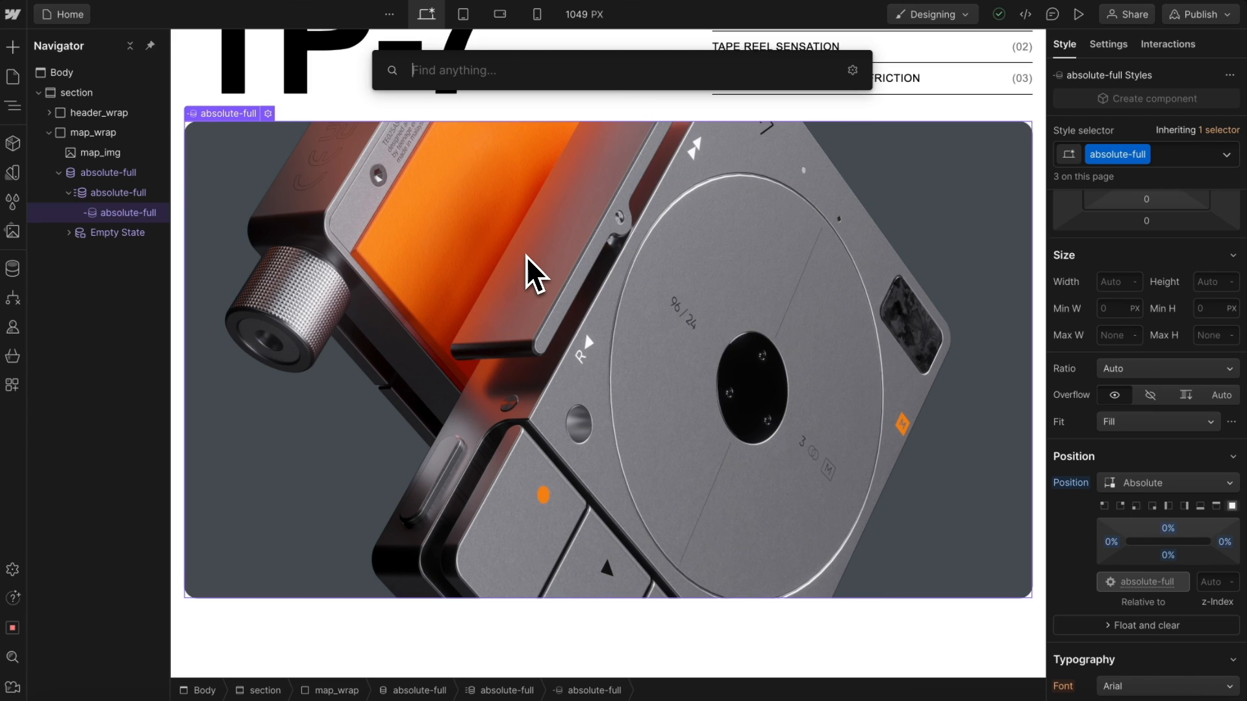
type("cus")
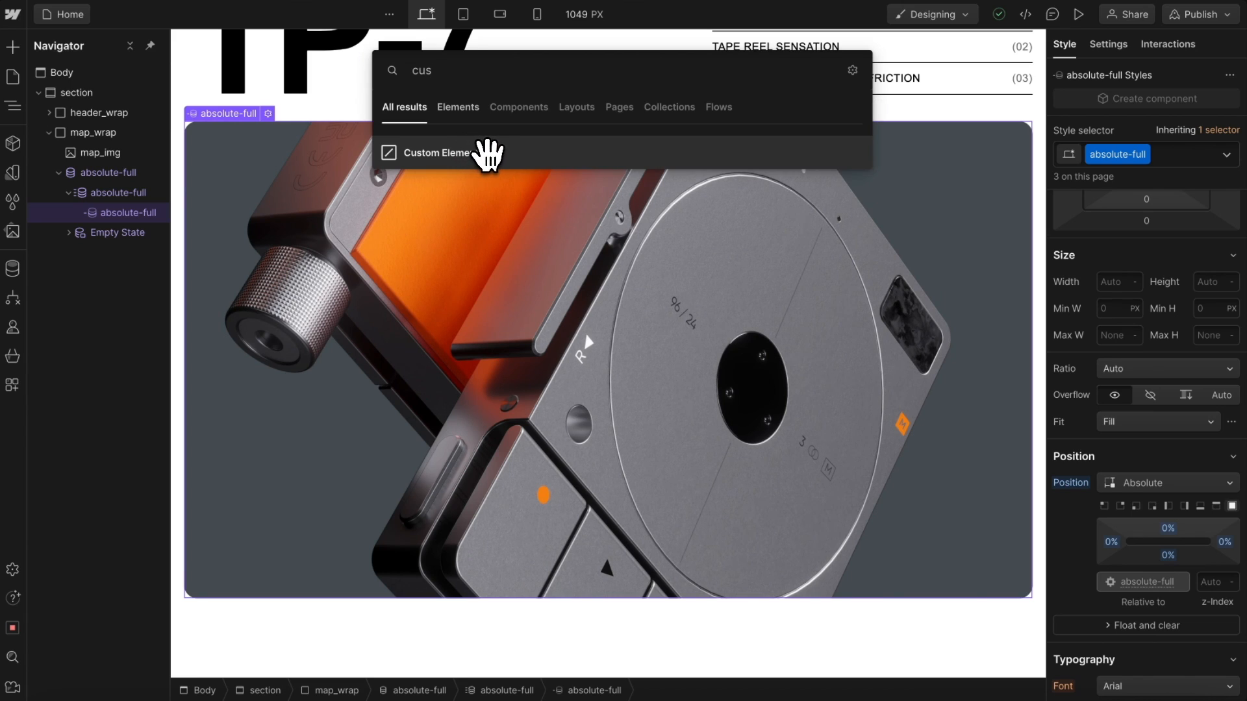
left_click(487, 155)
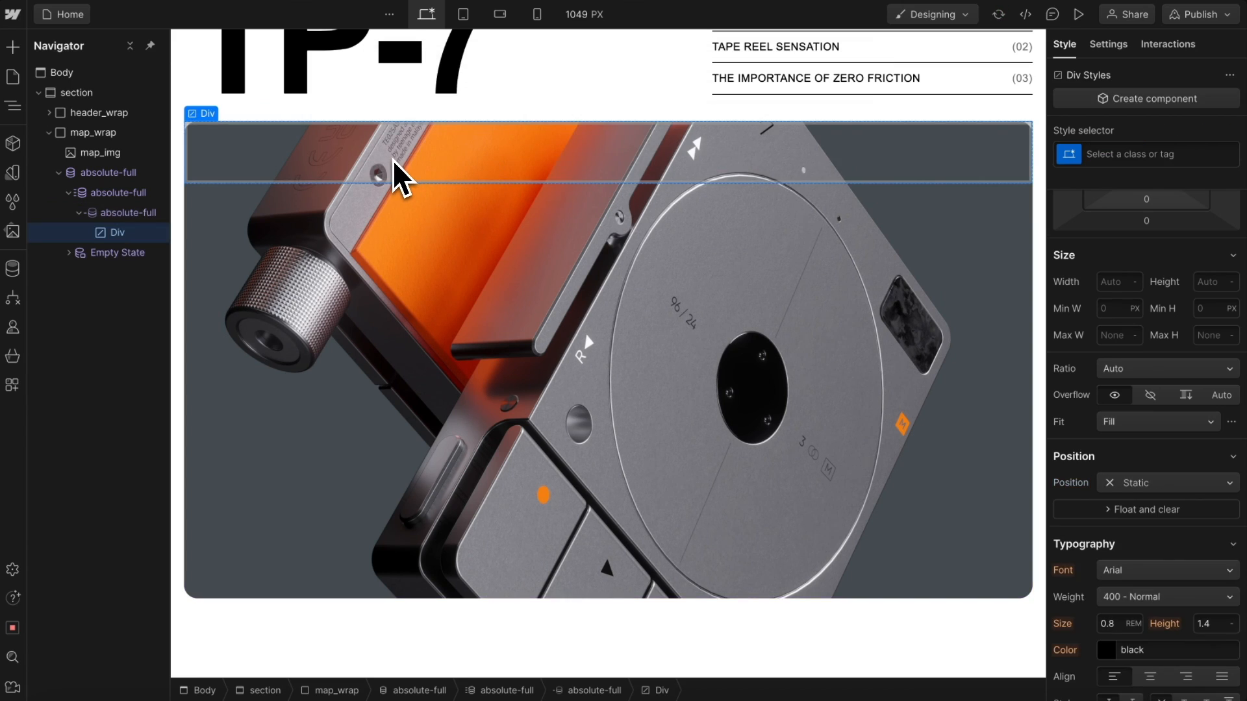
key("ctrl+Return")
type("map_dot")
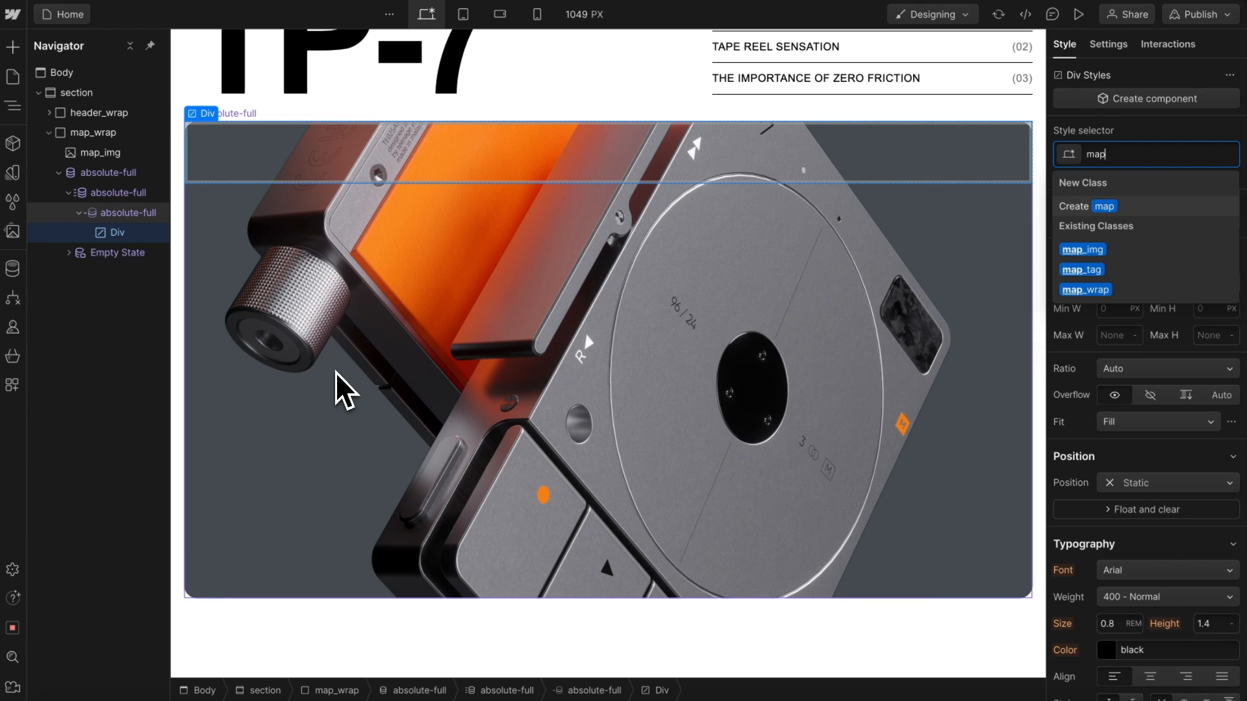
key("Return")
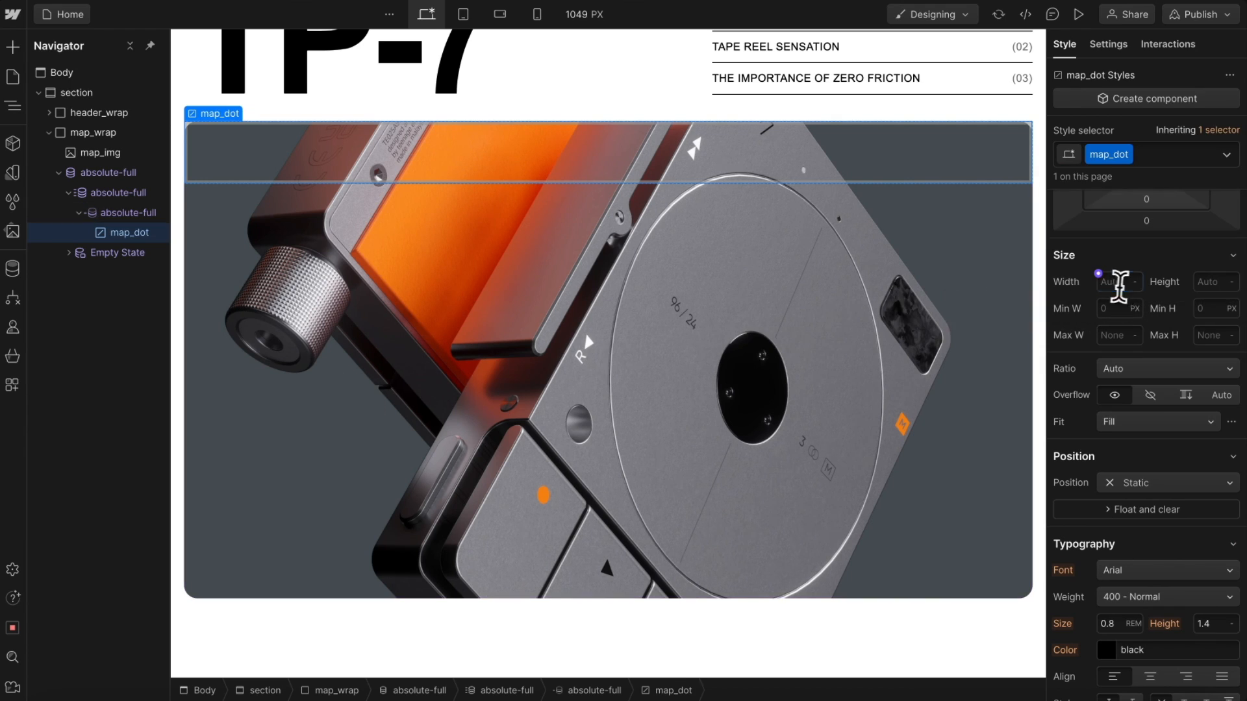
Size map_dot to 1.5 rem wide and high with 0 padding, and set its background color to the brand variable.
type("1.5")
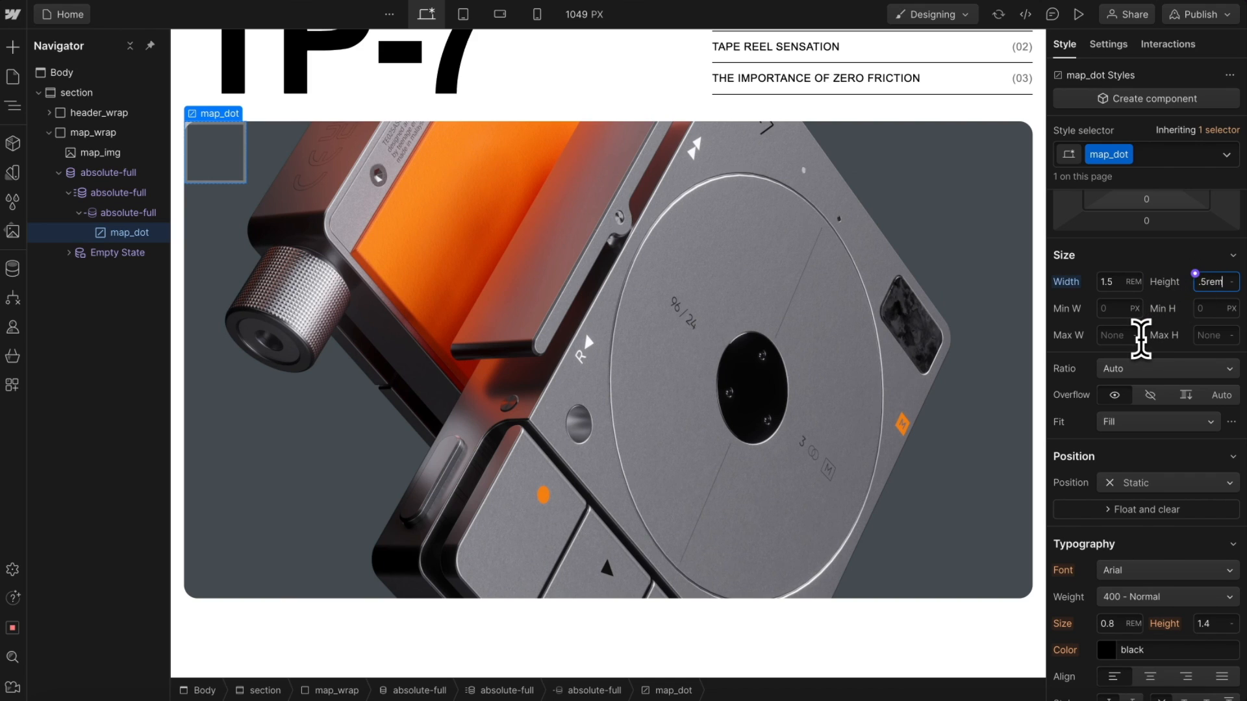
scroll(1116, 376, "up", 3)
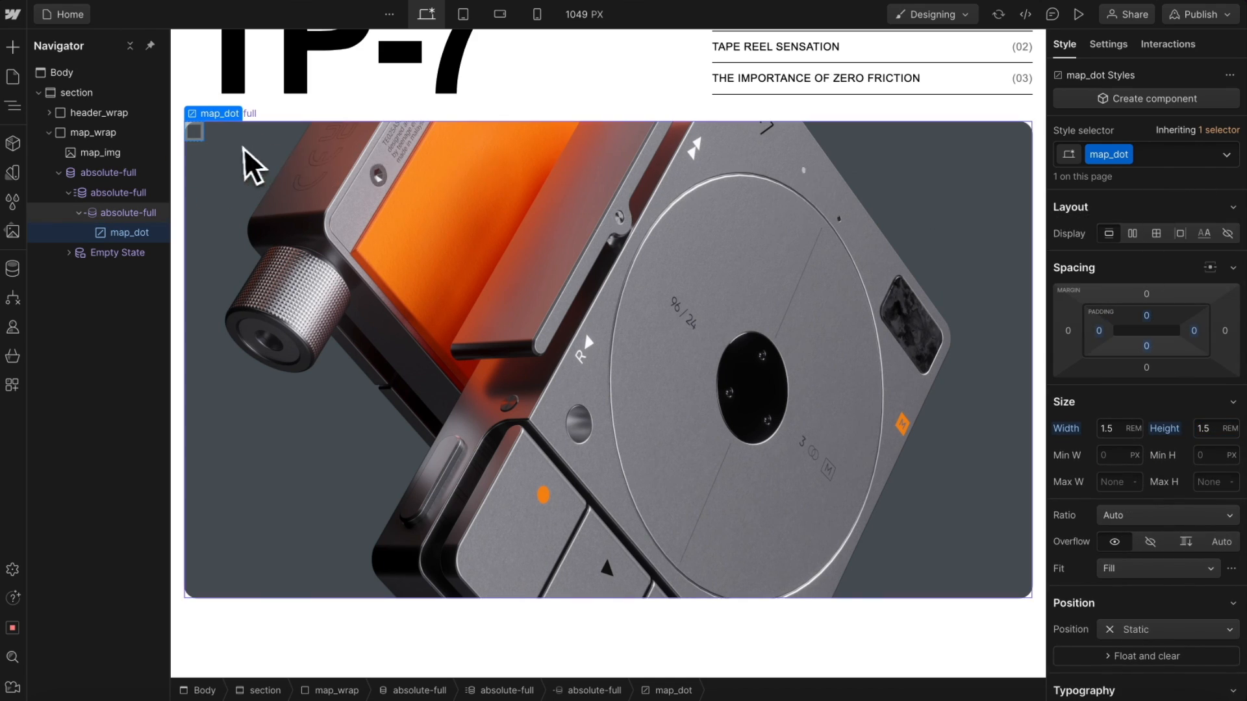
scroll(1192, 458, "down", 10)
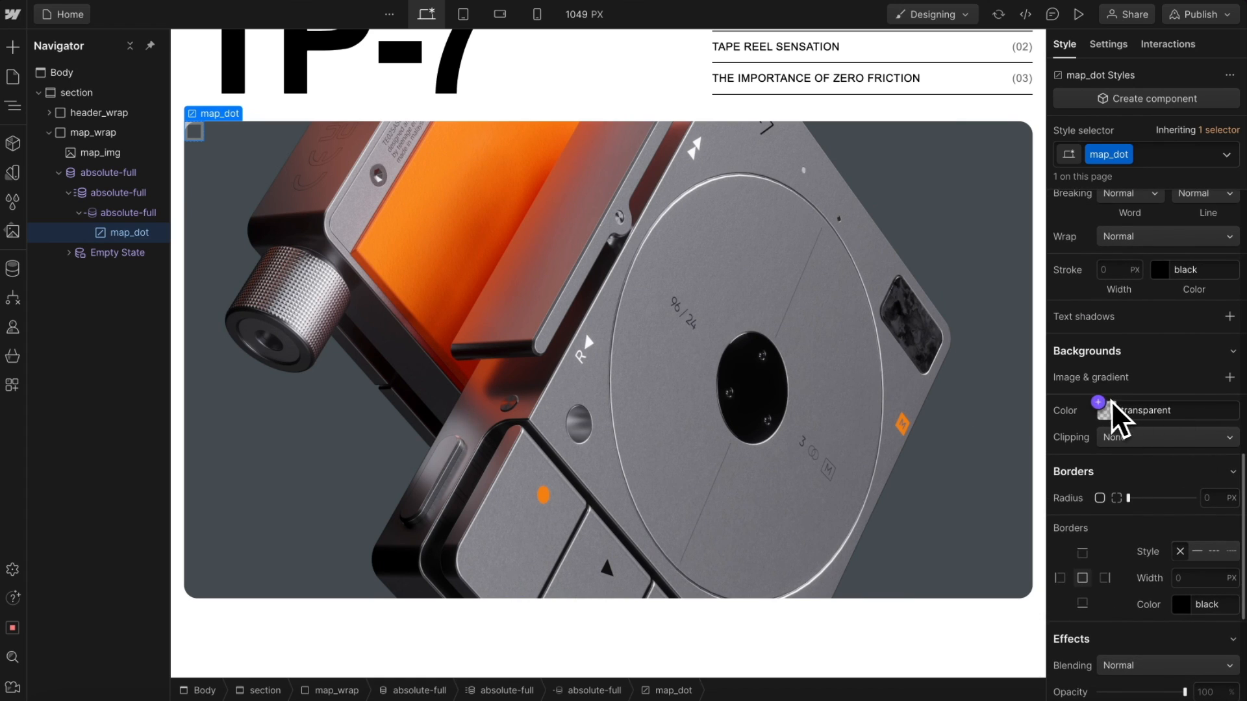
left_click(1097, 404)
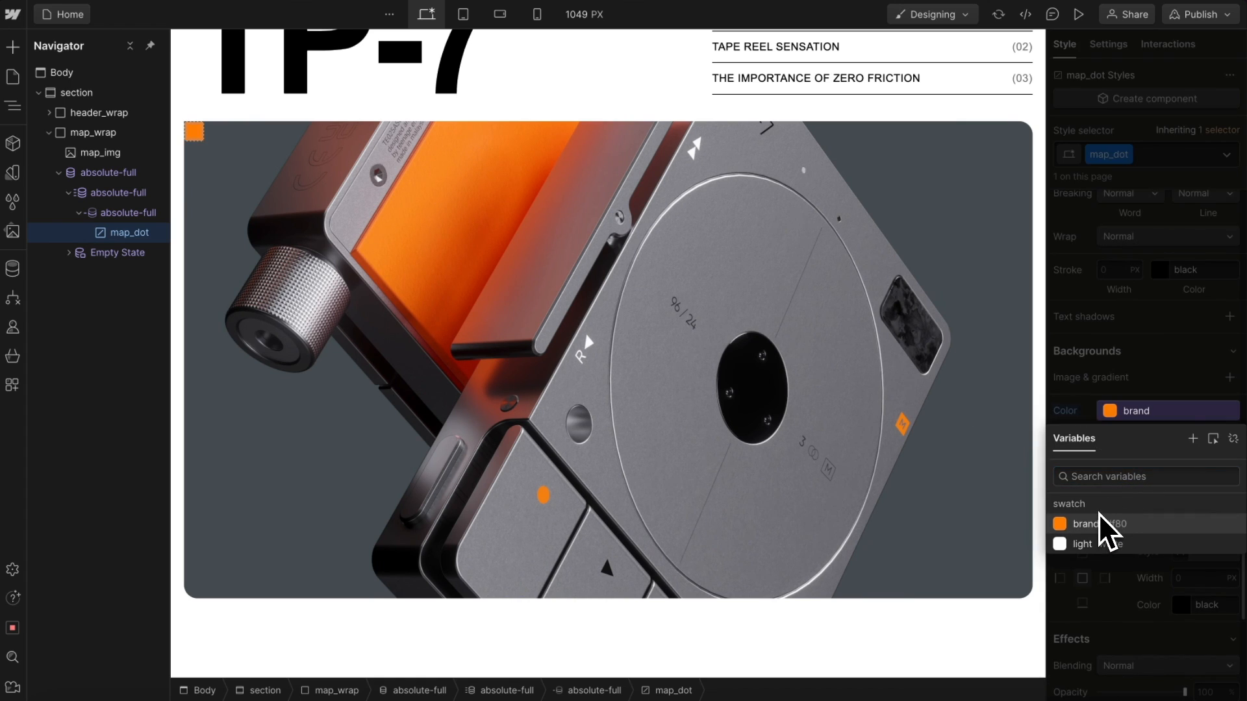
left_click(1094, 525)
scroll(1162, 585, "down", 3)
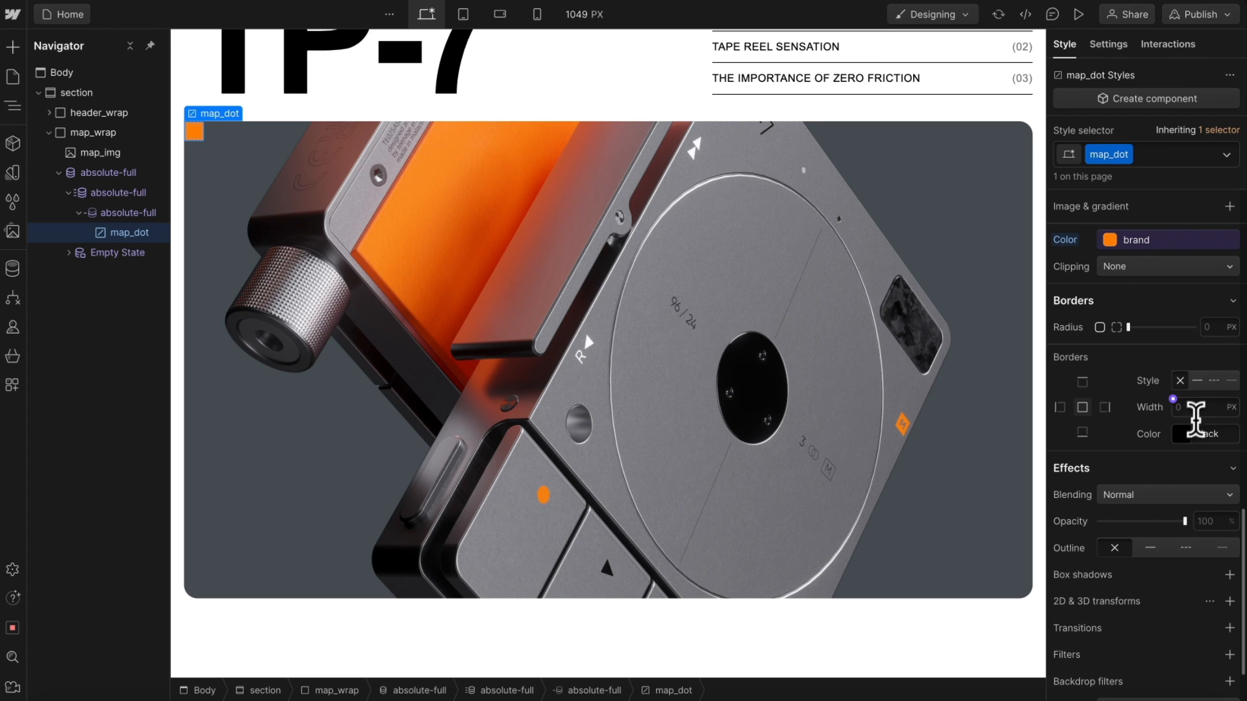
Give map_dot a 2 px solid border in the light variable color and a 50% corner radius.
left_click(1177, 434)
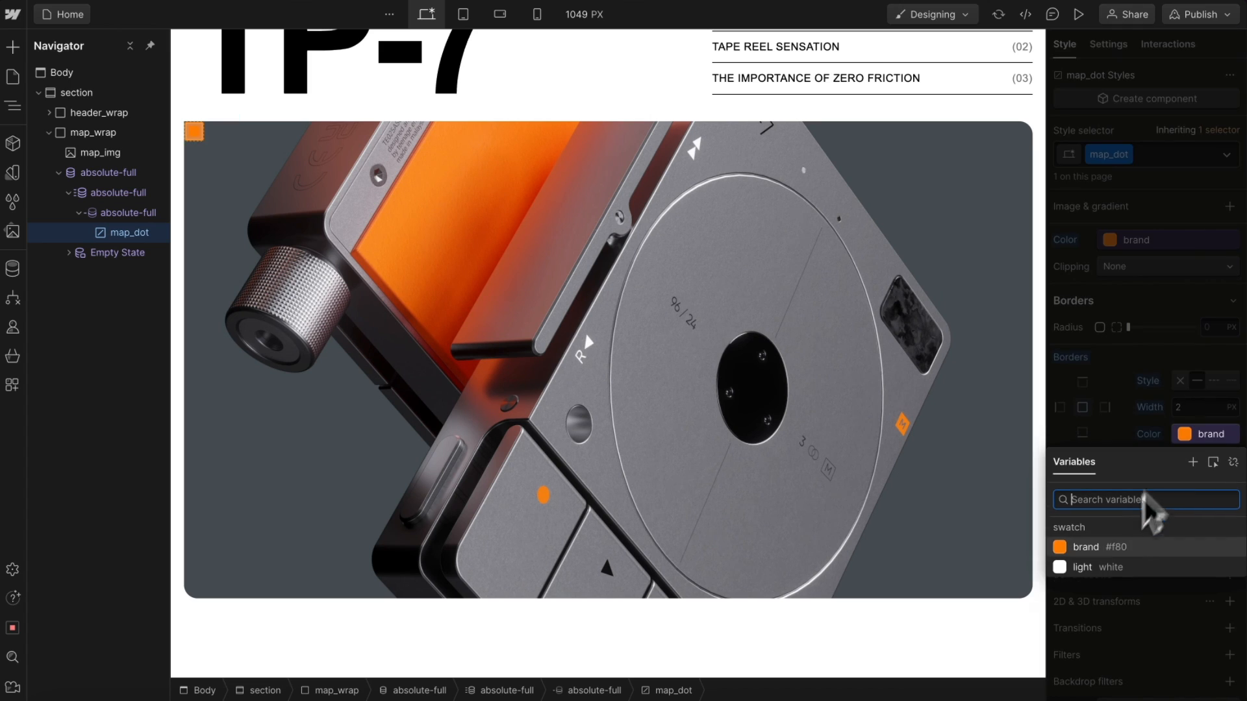
left_click(1102, 564)
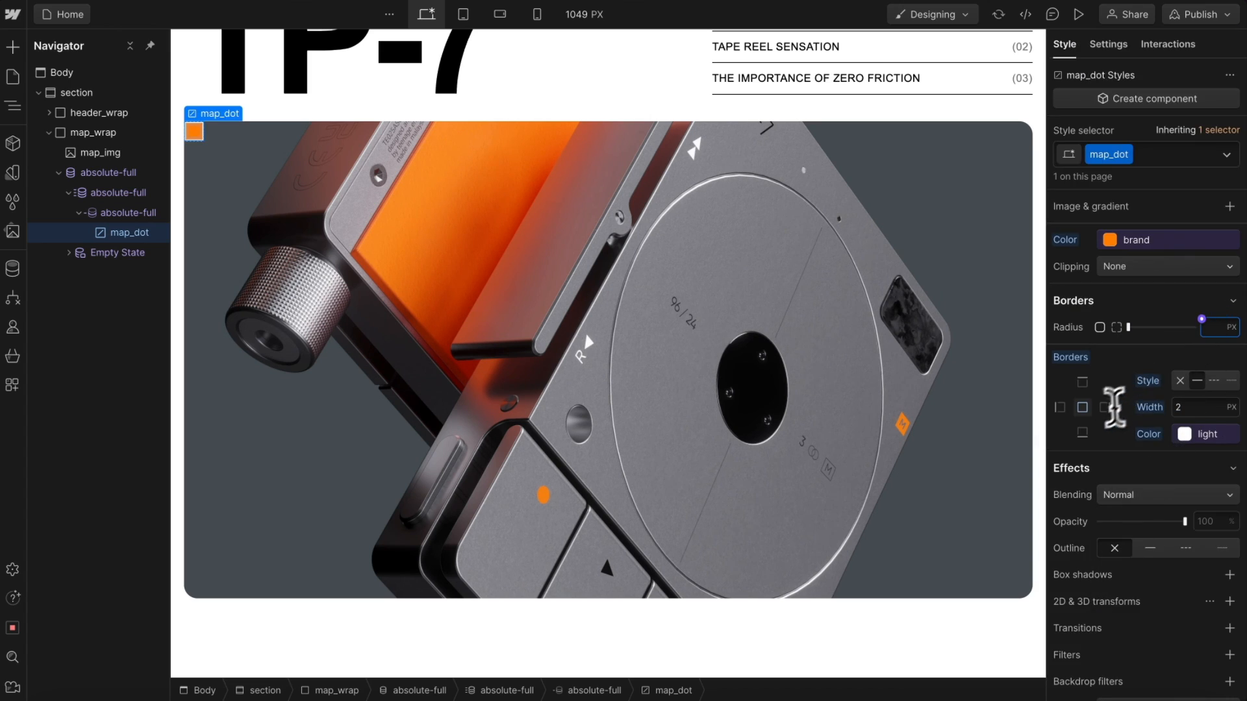
Set map_dot's position to absolute, anchored to the top left with 0% top and left offsets.
scroll(1163, 357, "up", 12)
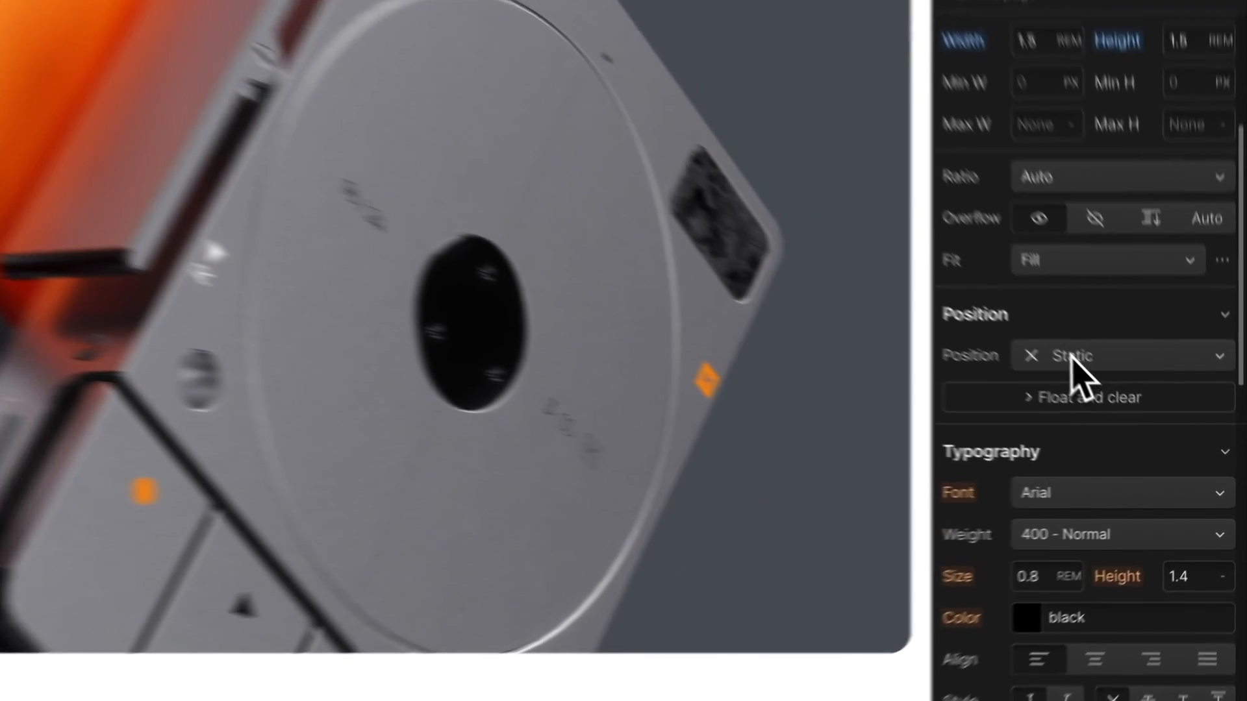
left_click(1137, 409)
left_click(1160, 447)
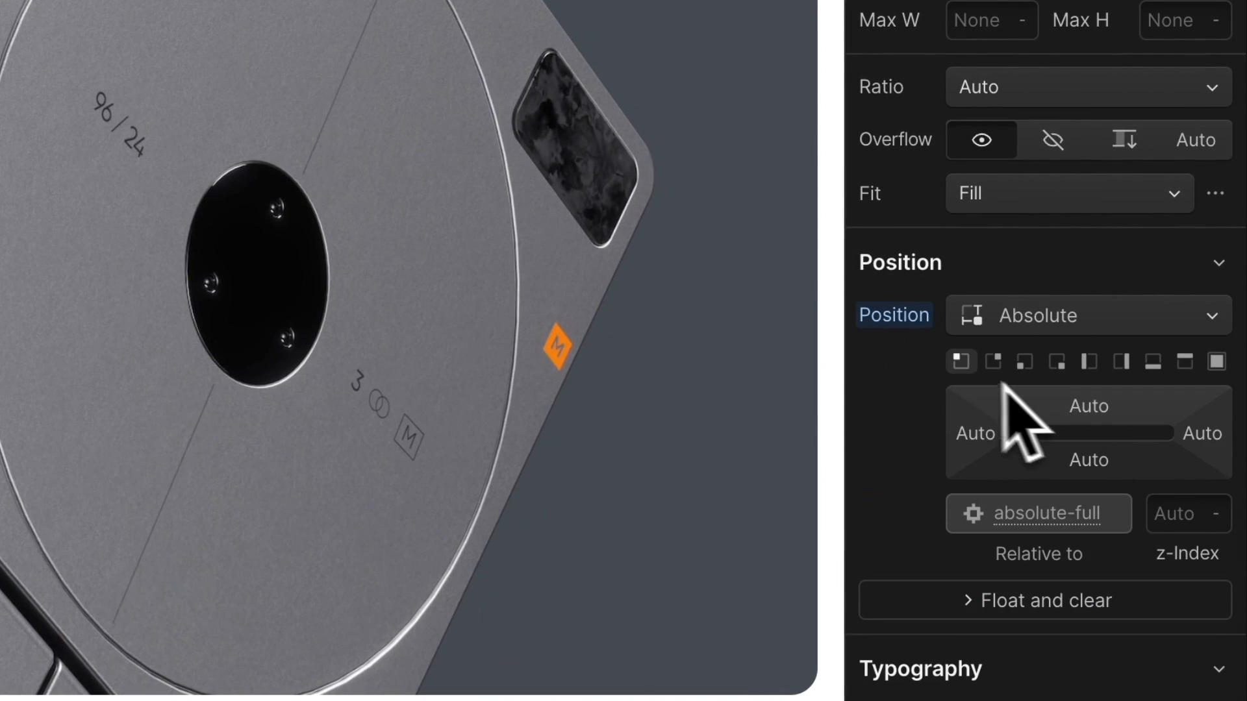
left_click(962, 362)
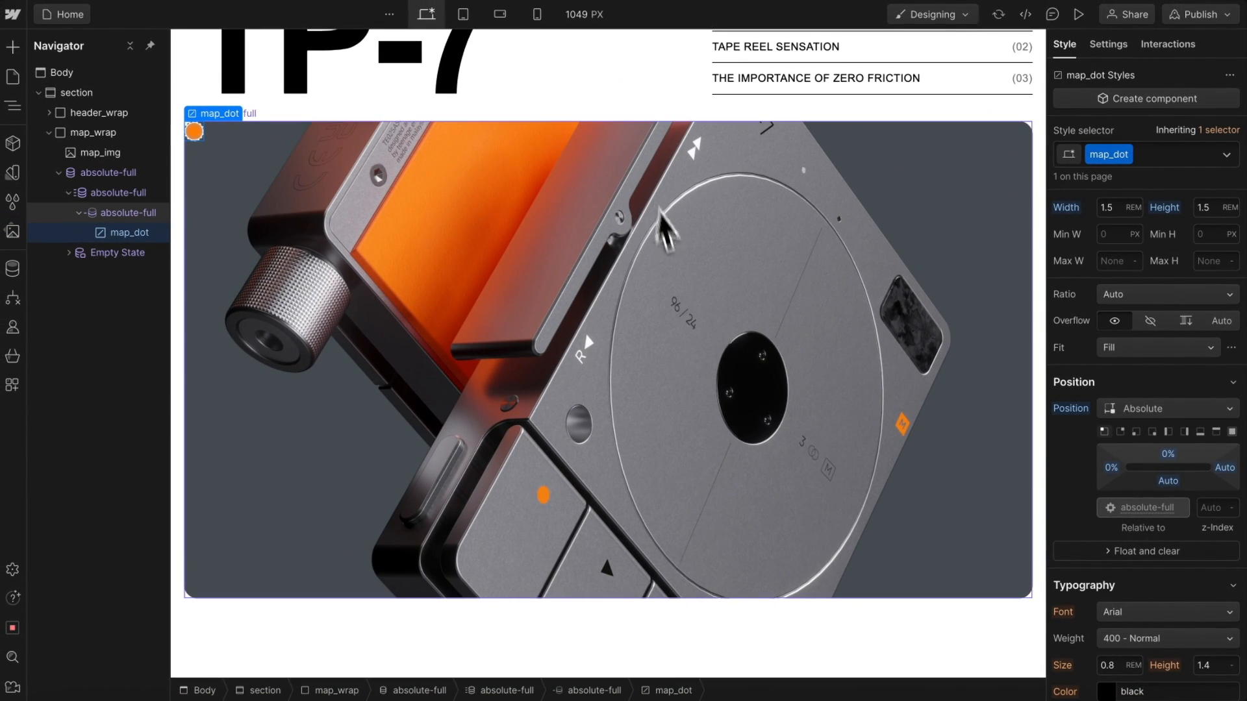
Review the plain-text Positon field in the Product Descriptions collection settings, and leave the settings without saving.
left_click(14, 268)
left_click(217, 77)
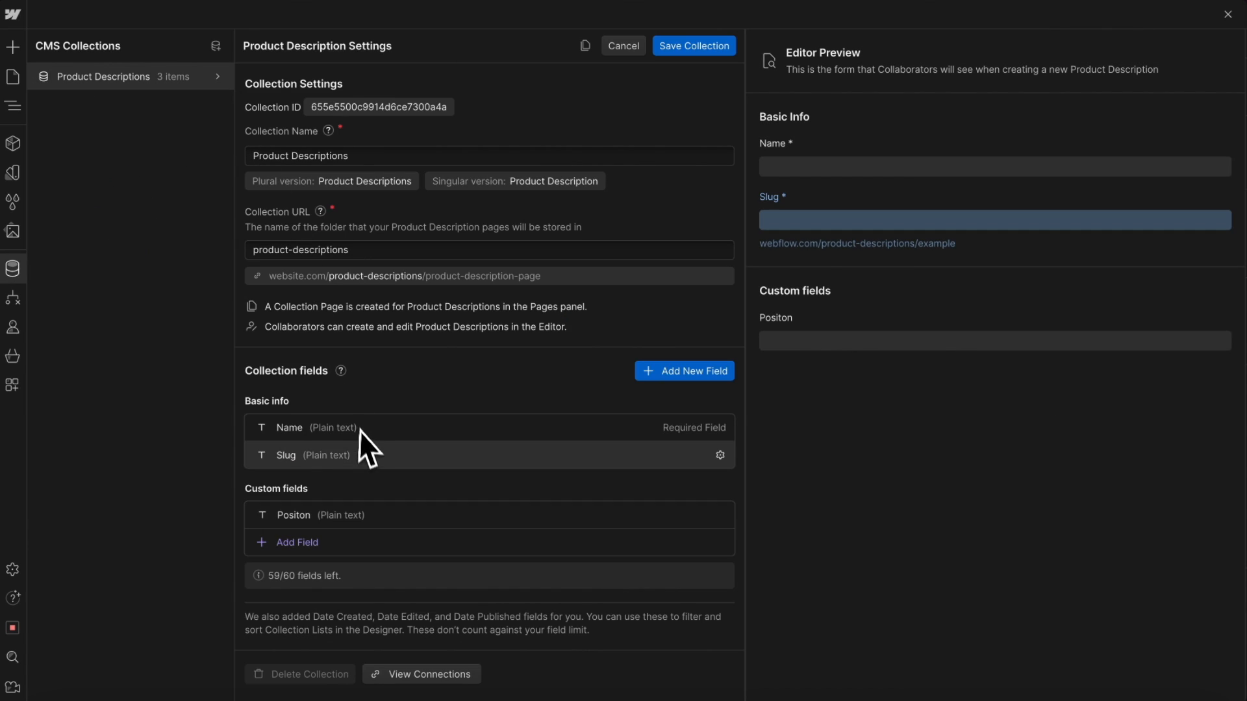
left_click(331, 514)
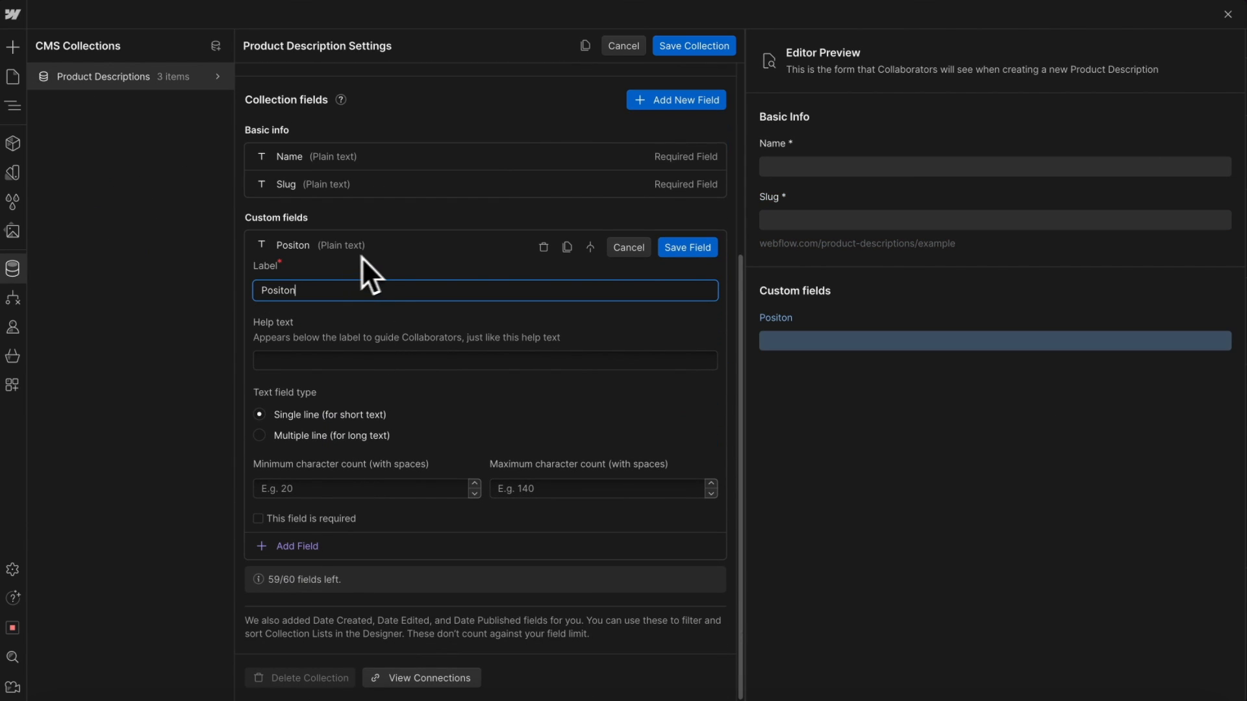
left_click(621, 254)
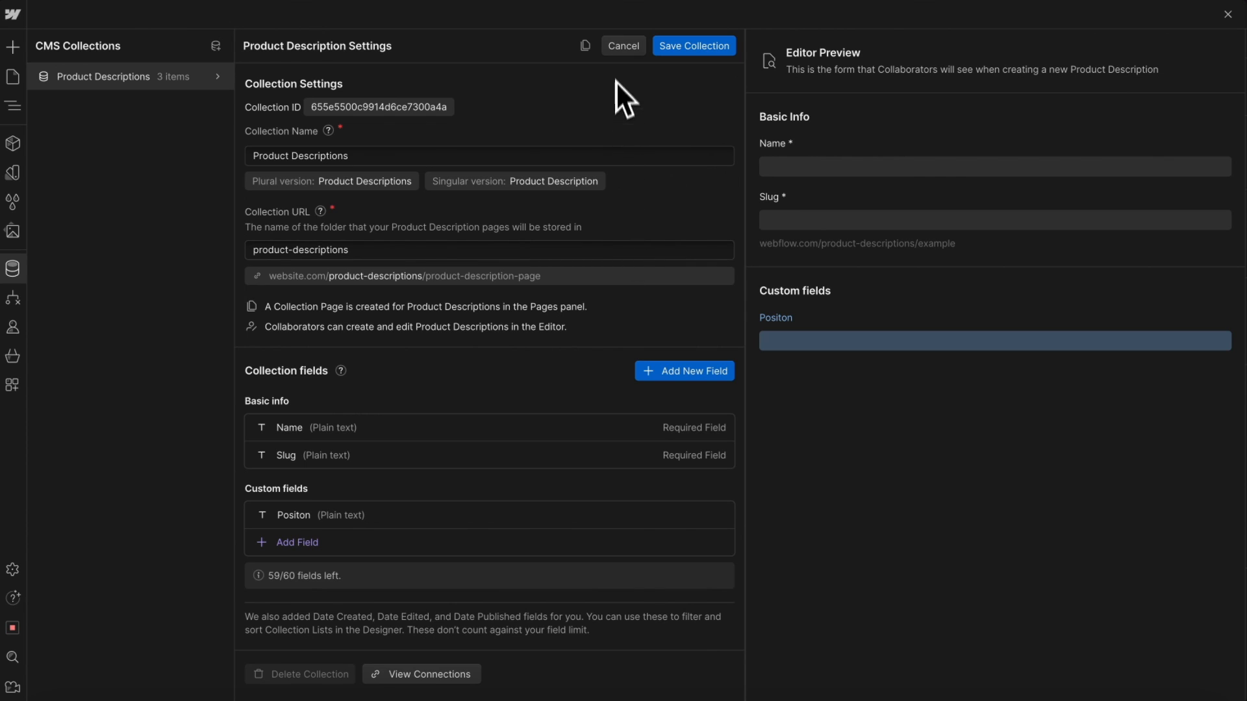
left_click(616, 51)
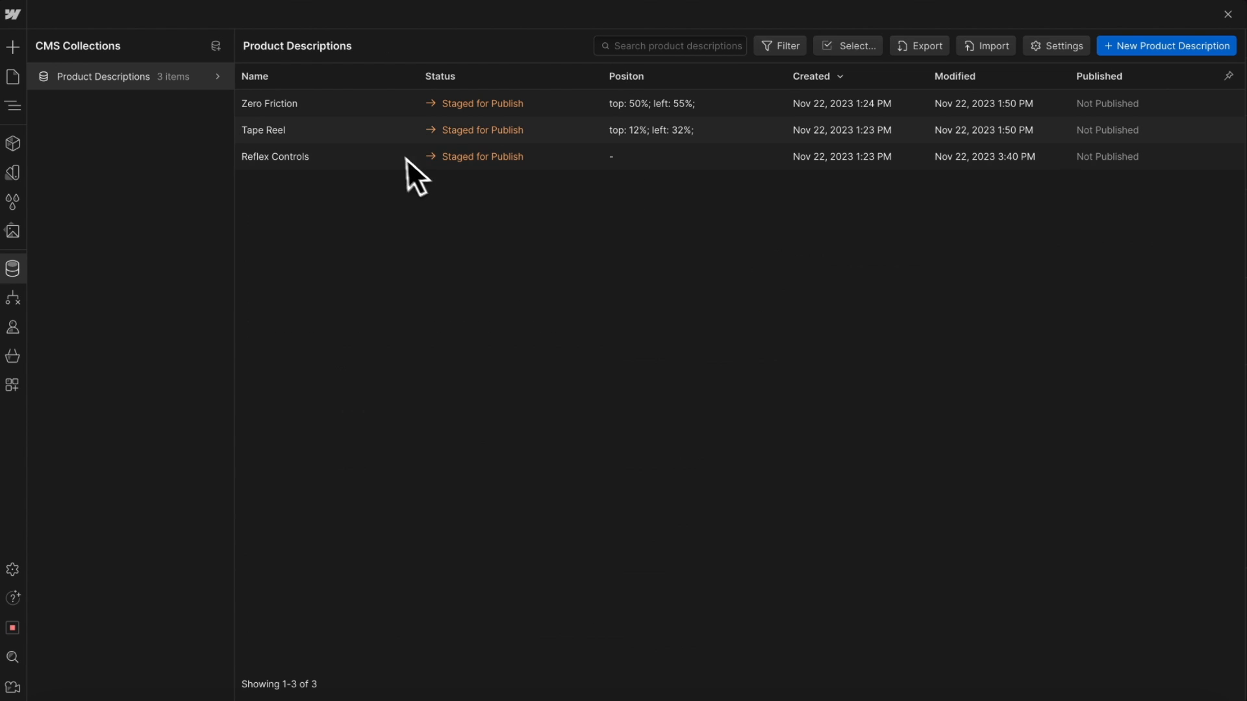
Set the Reflex Controls item's Positon field to "top: 40%; left: 85%;", save the item and close the CMS.
left_click(556, 158)
left_click(608, 325)
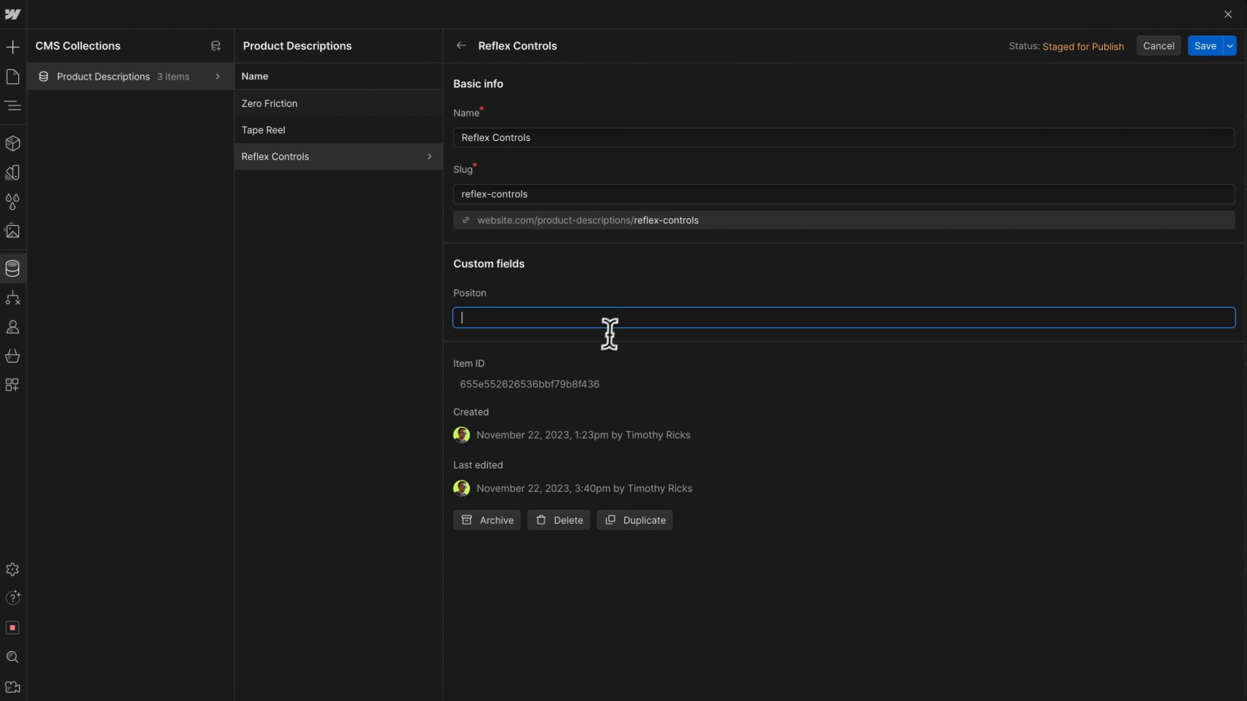
type("top: 40%; left: 85%;")
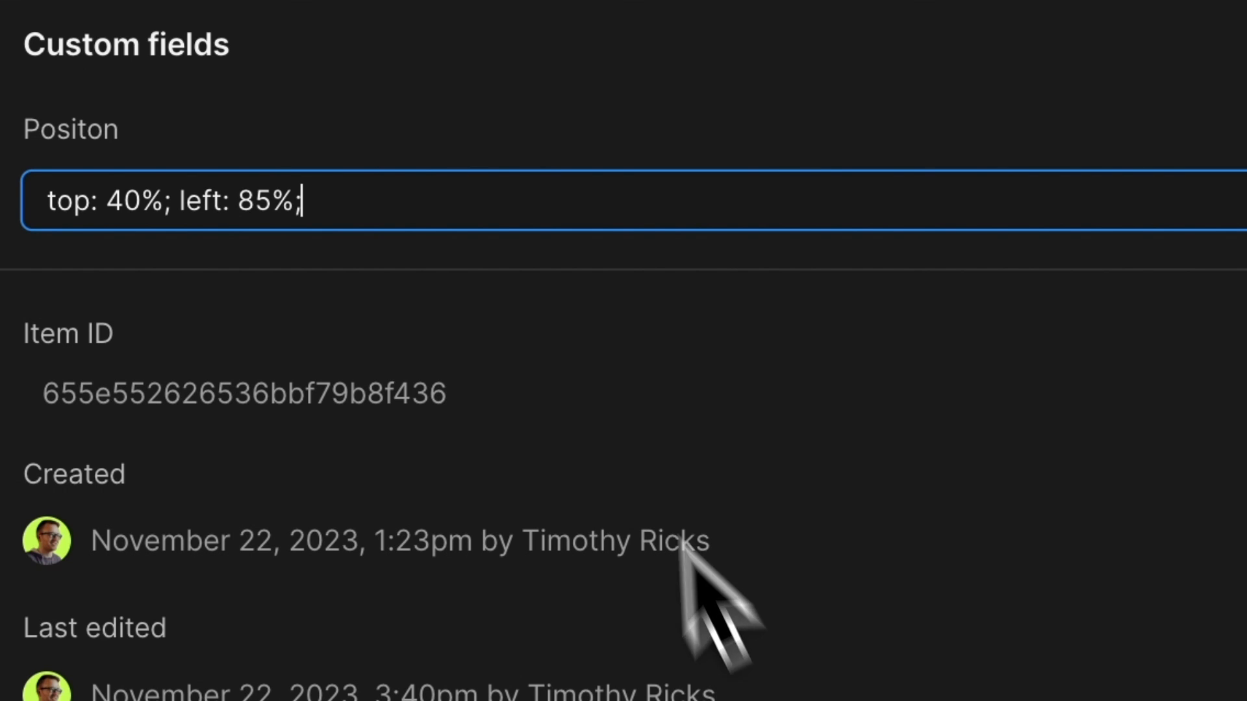
triple_click(612, 214)
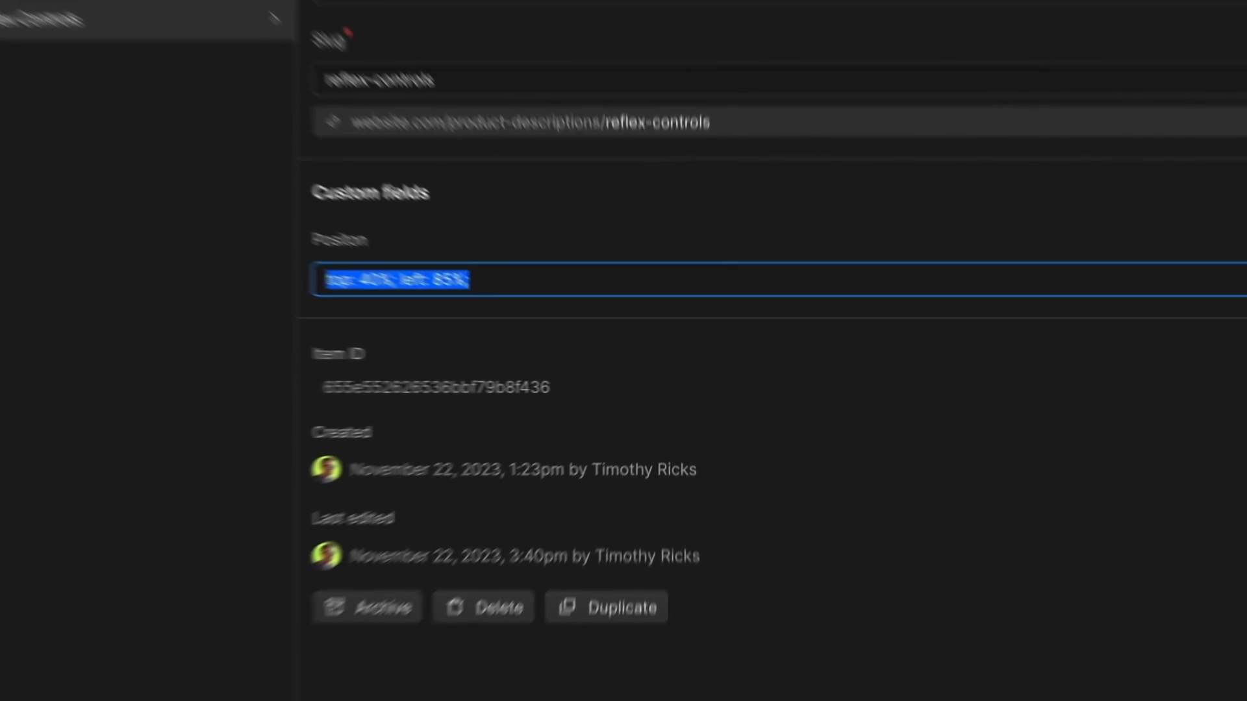
left_click(1204, 47)
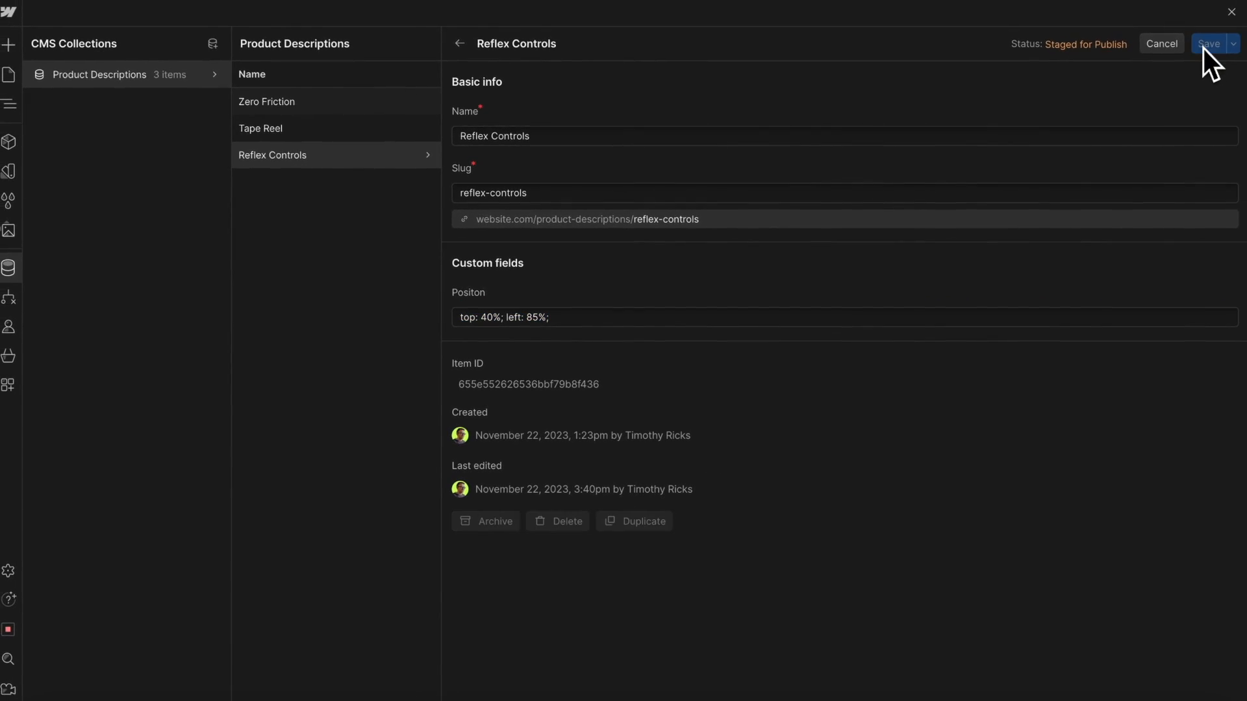
left_click(1227, 14)
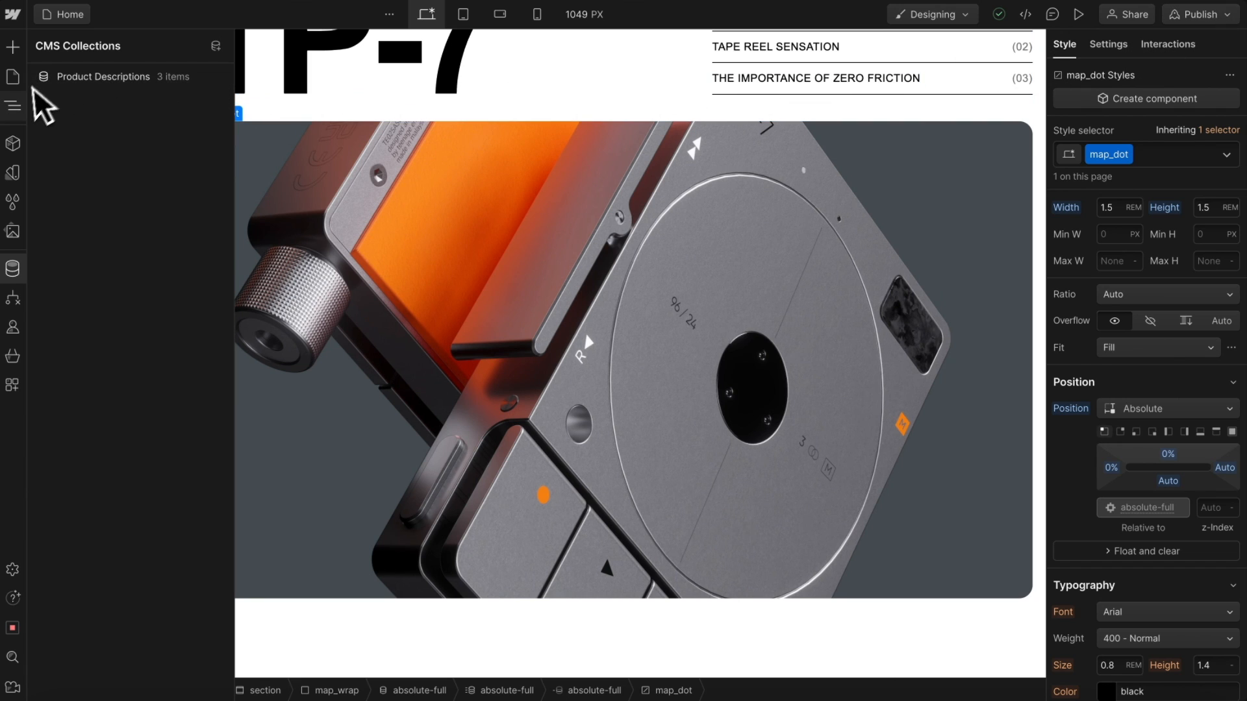
Add a custom attribute named style to map_dot and connect its value to the Positon field of Product Descriptions.
left_click(13, 106)
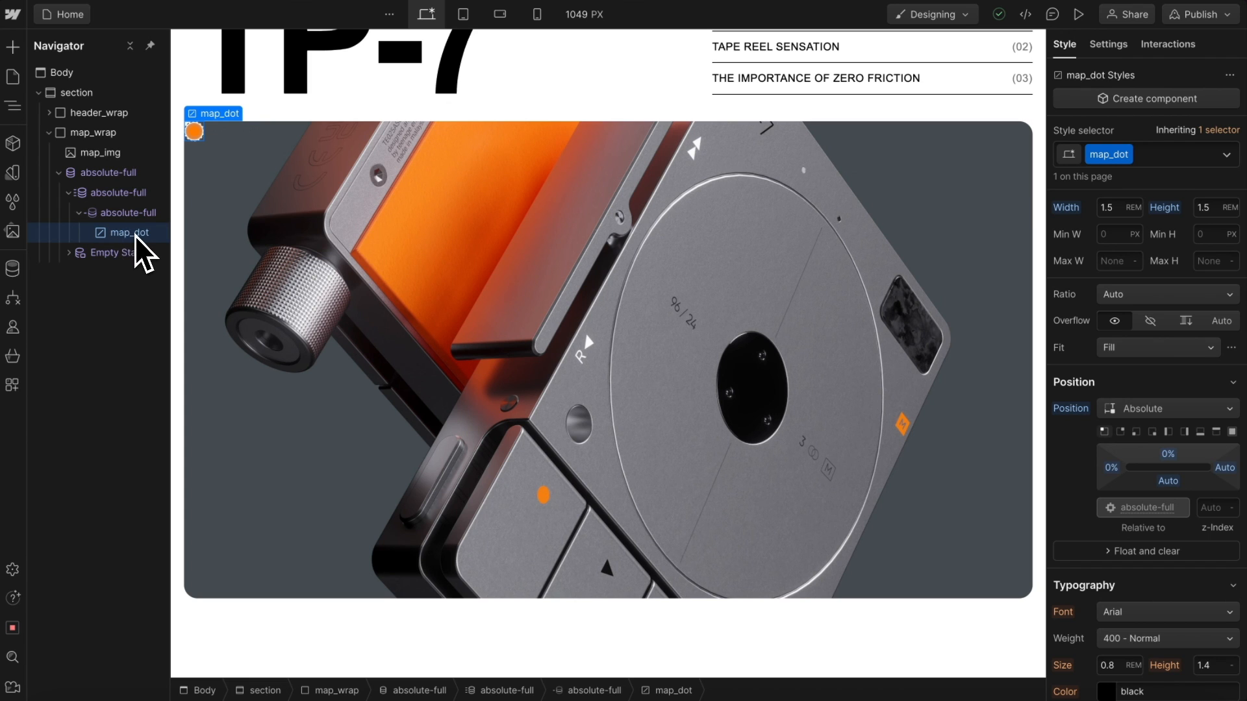
left_click(1108, 44)
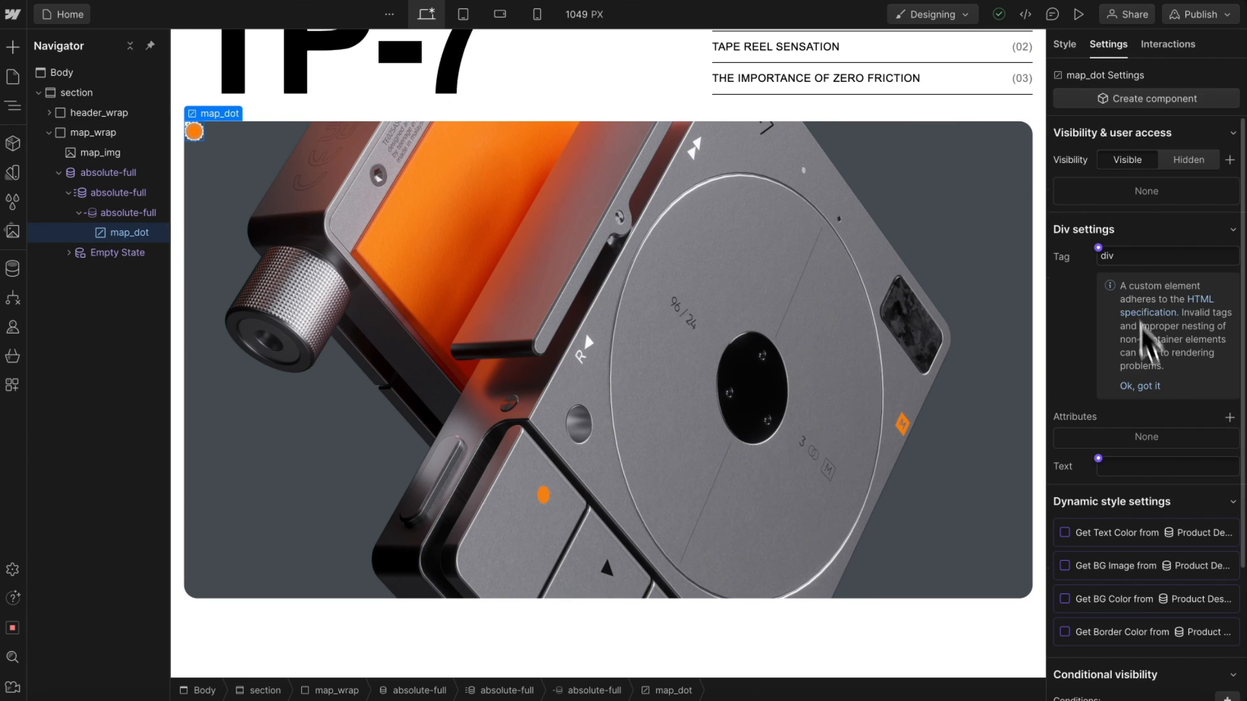
left_click(1229, 417)
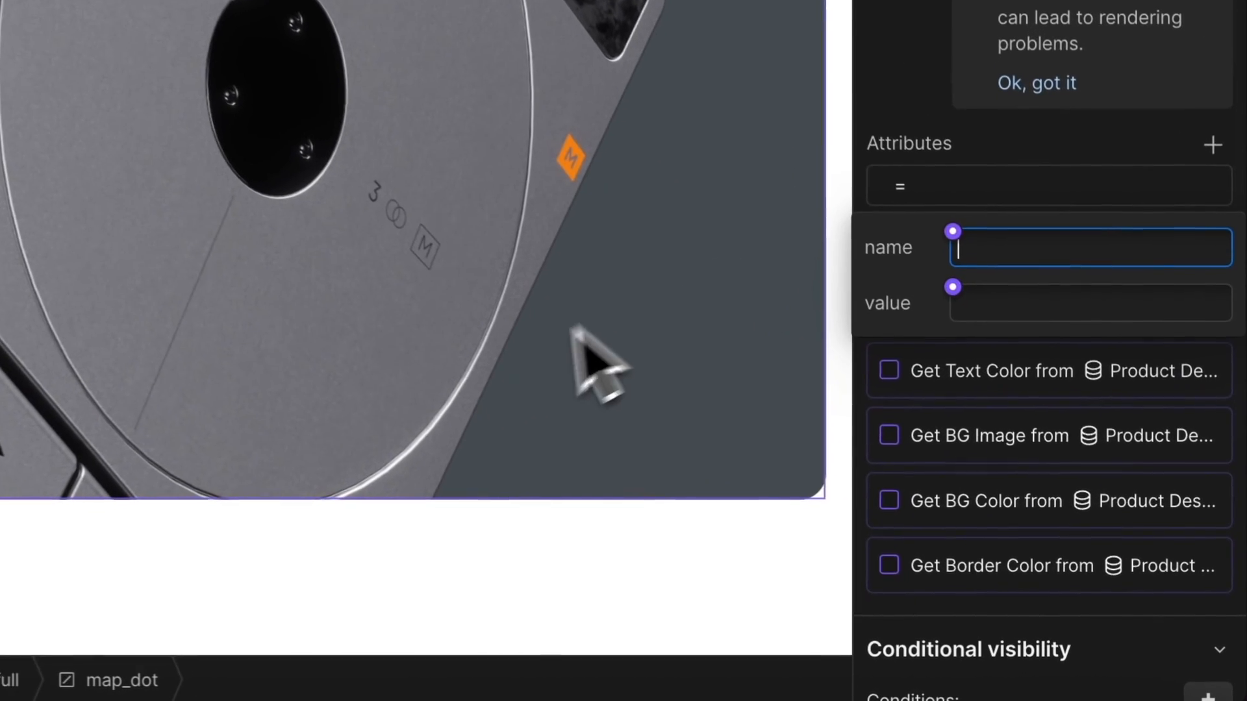
type("style")
left_click_drag(1080, 250, 829, 239)
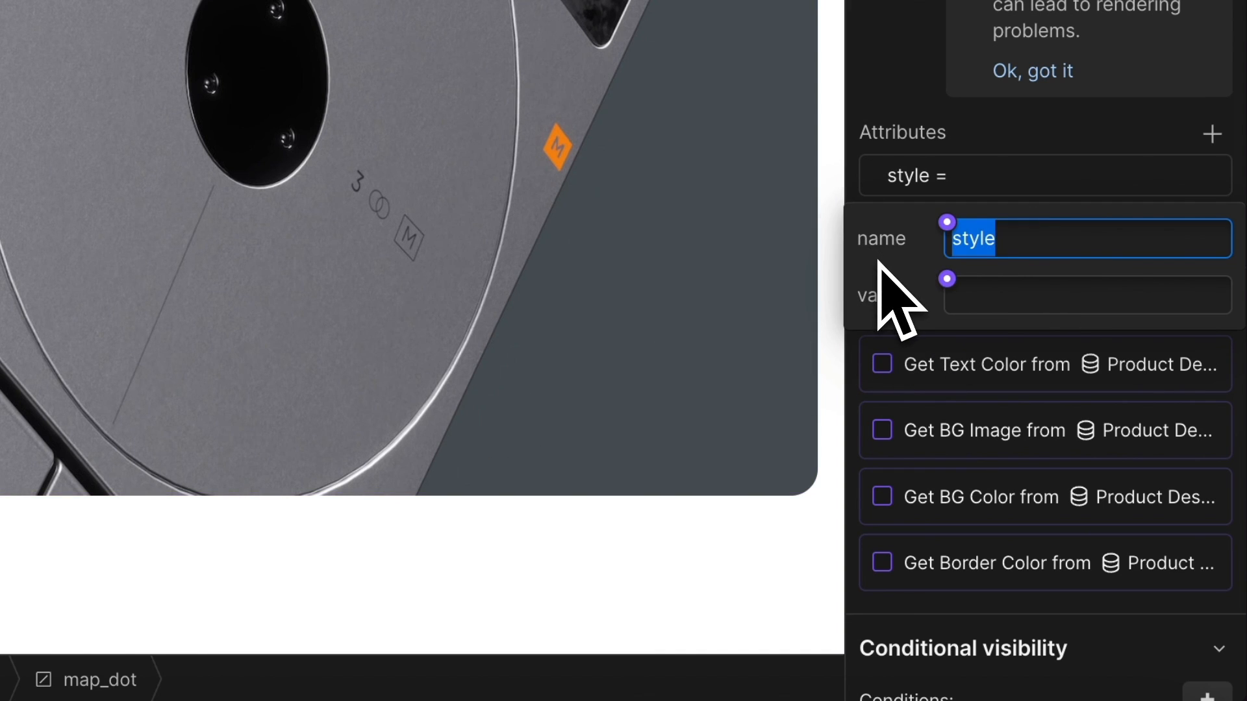
left_click(947, 279)
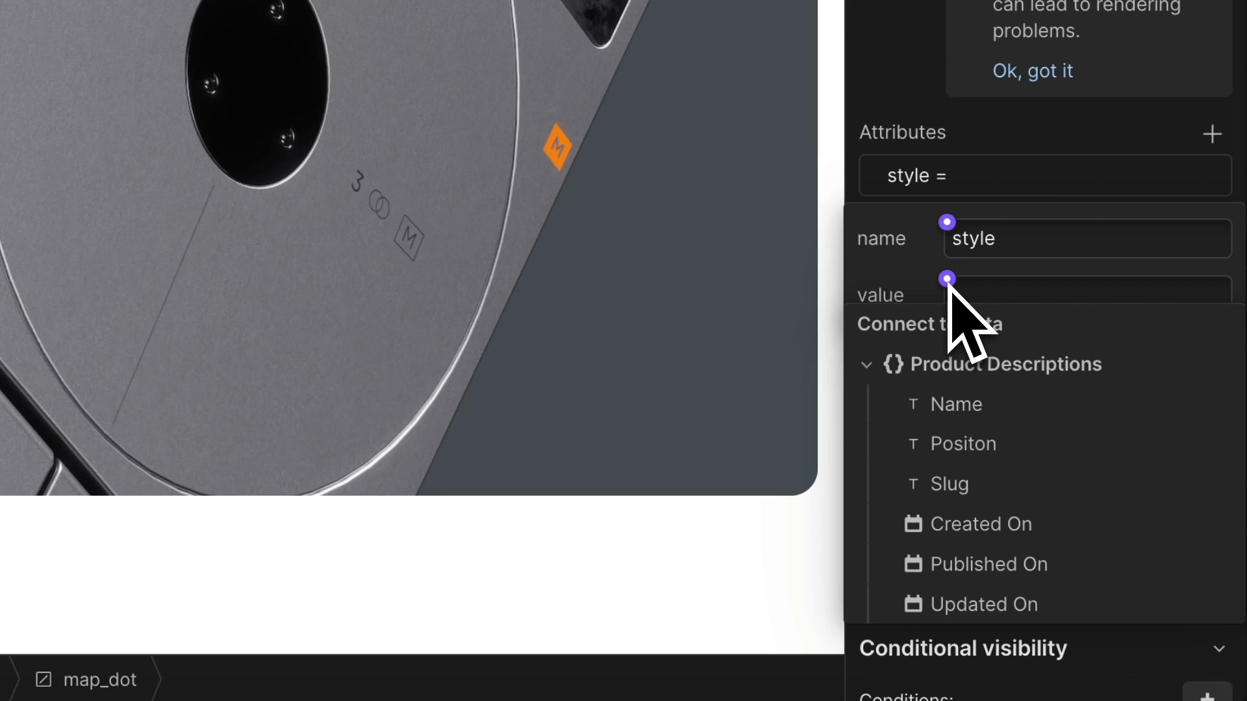
left_click(1006, 448)
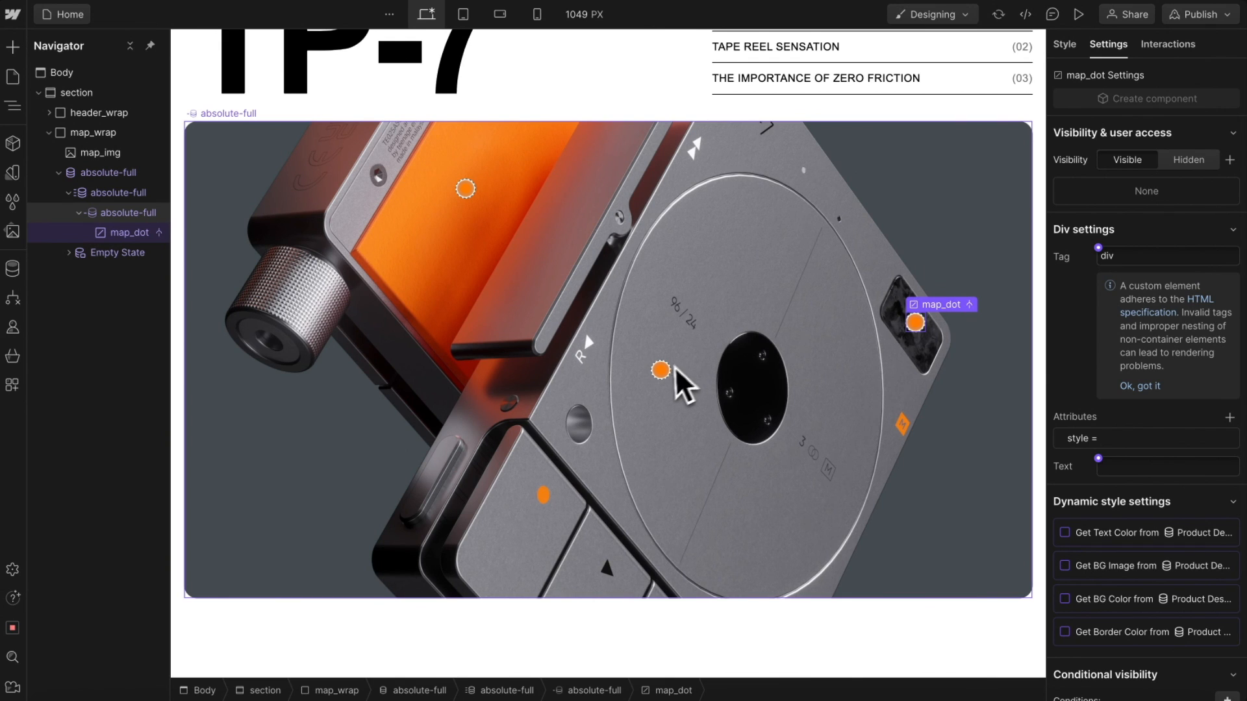
Check how the dots follow the image at the mobile portrait breakpoint, resizing the canvas to 348 px and down to 240 px.
left_click(537, 15)
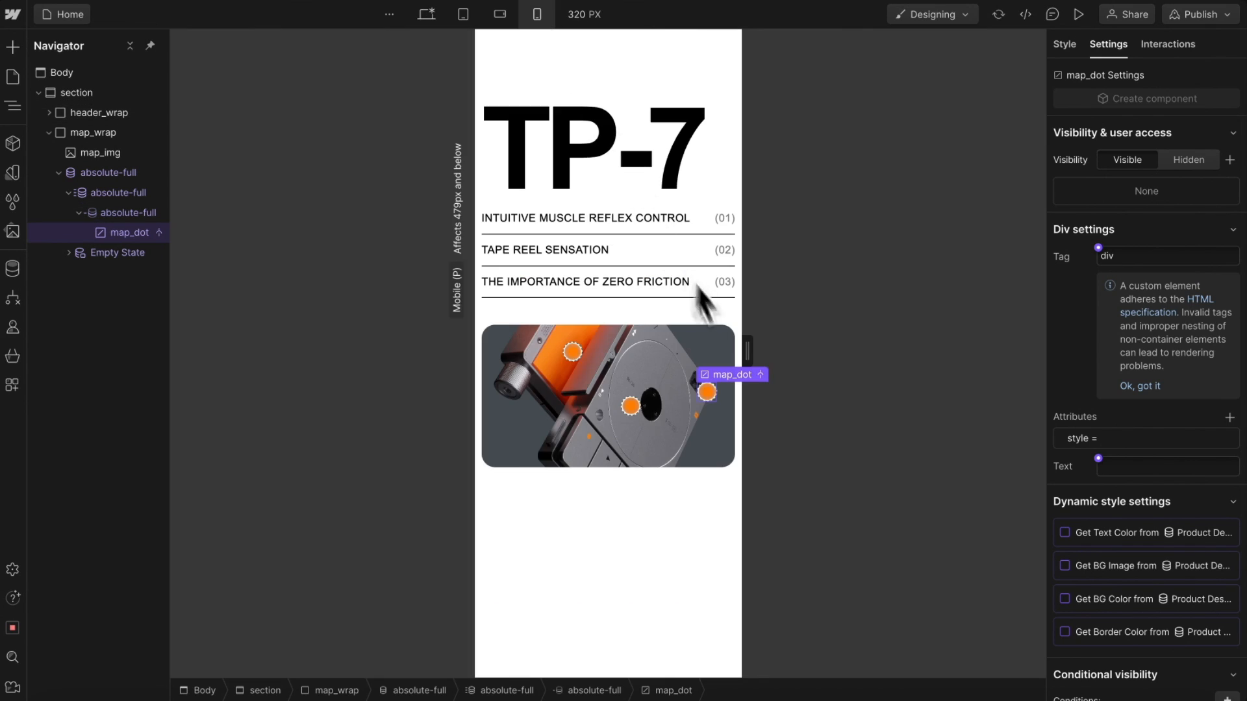
mouse_move(747, 362)
left_mouse_down()
mouse_move(843, 369)
mouse_move(729, 371)
mouse_move(797, 357)
mouse_move(758, 363)
left_mouse_up()
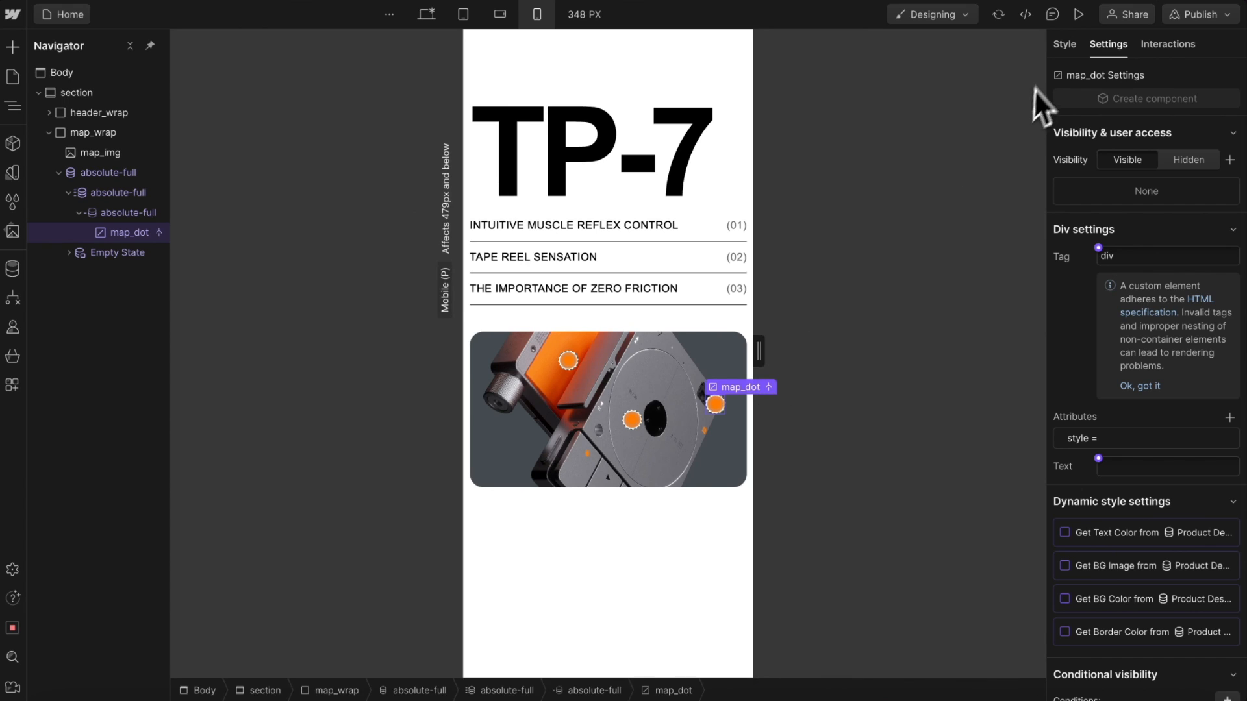
left_click(1063, 44)
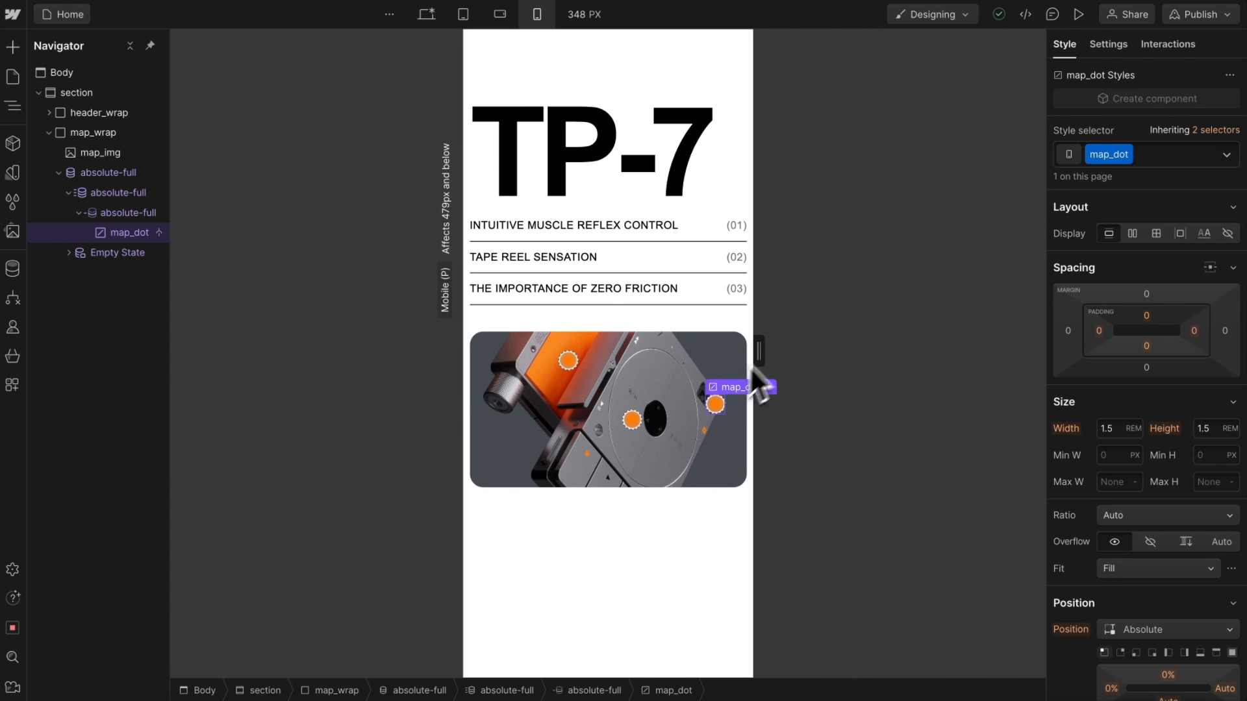
left_click_drag(764, 344, 690, 350)
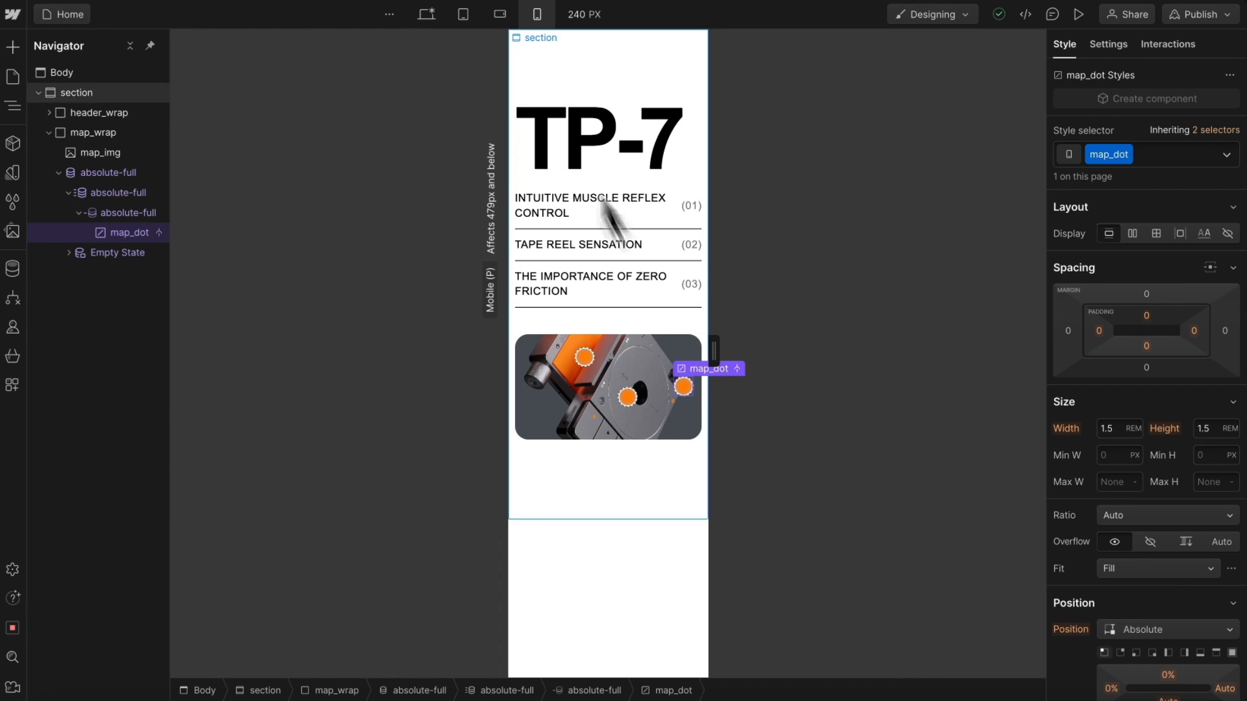
Return to the desktop breakpoint and add a Move transform of -50% X and -50% Y to map_dot.
left_click(426, 14)
scroll(1169, 479, "down", 10)
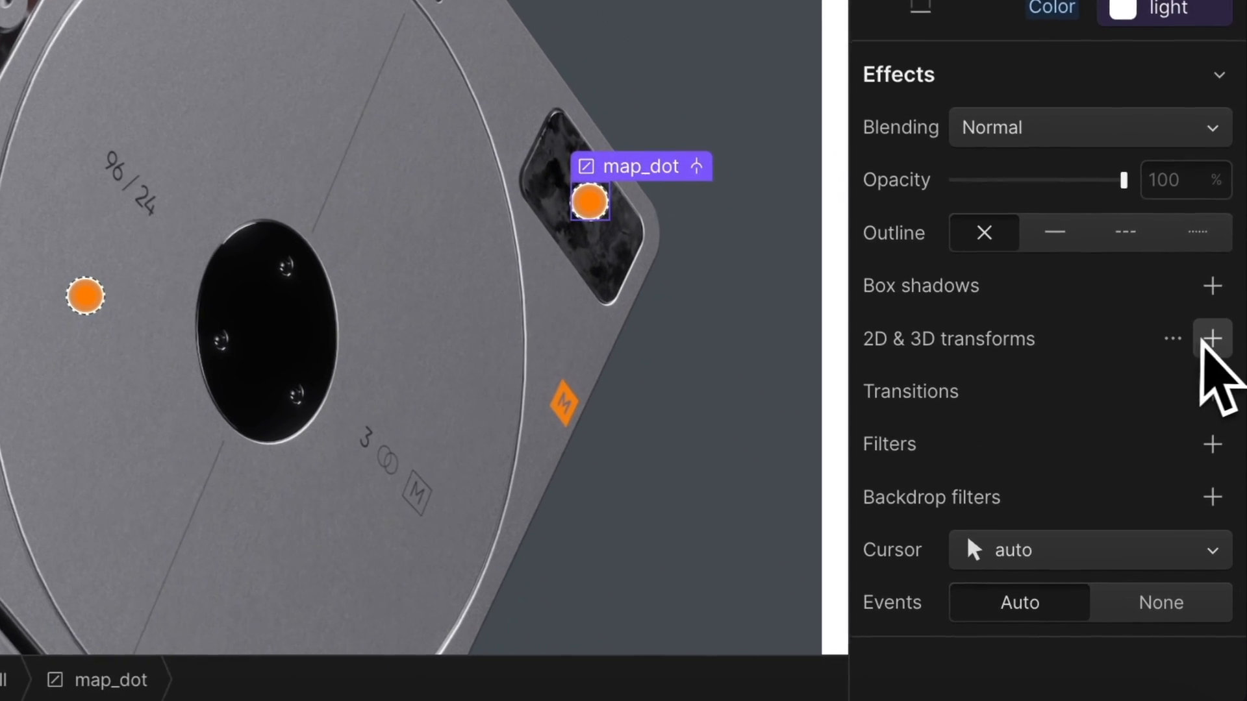
left_click(1205, 343)
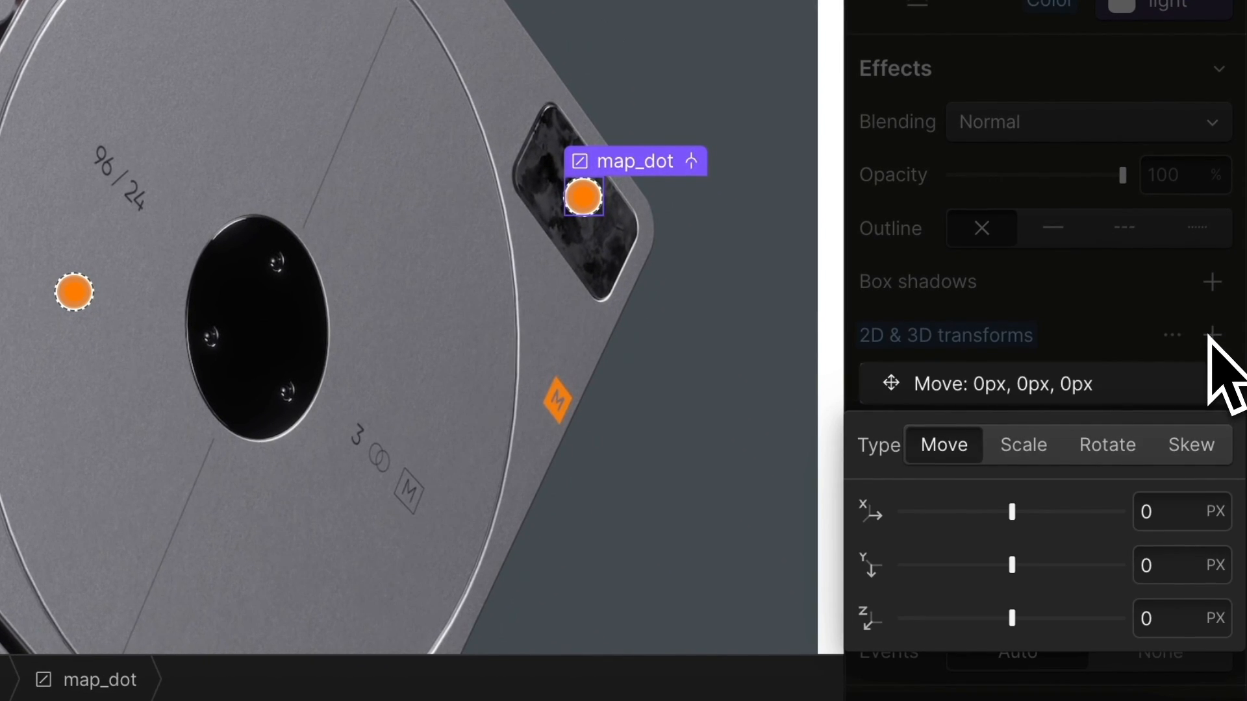
left_click(1189, 508)
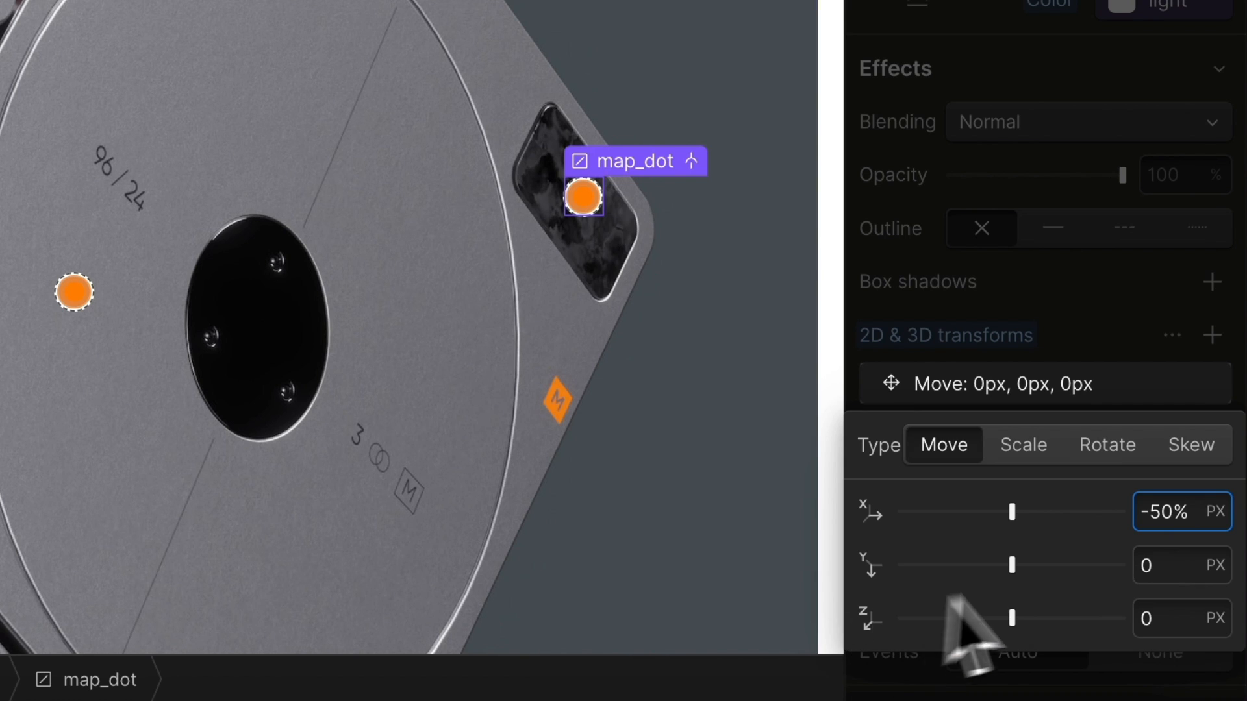
left_click(1156, 566)
type("-")
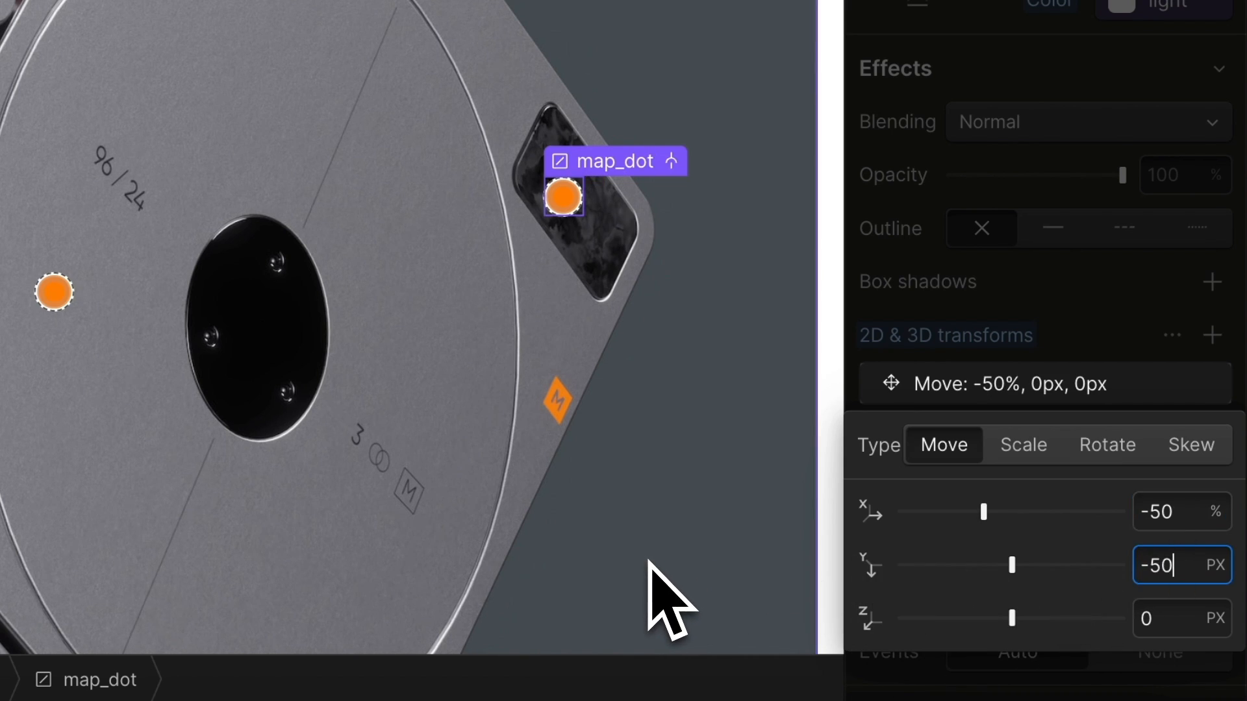
type("50%")
key("Return")
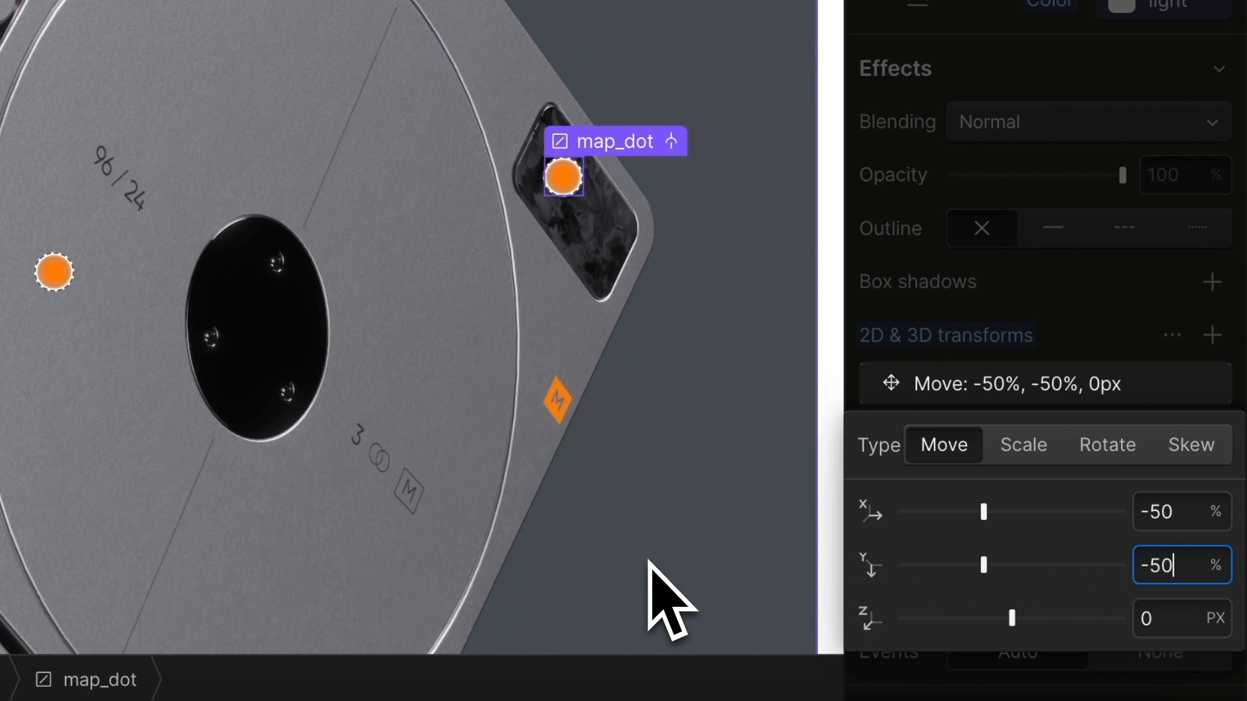
left_click(907, 163)
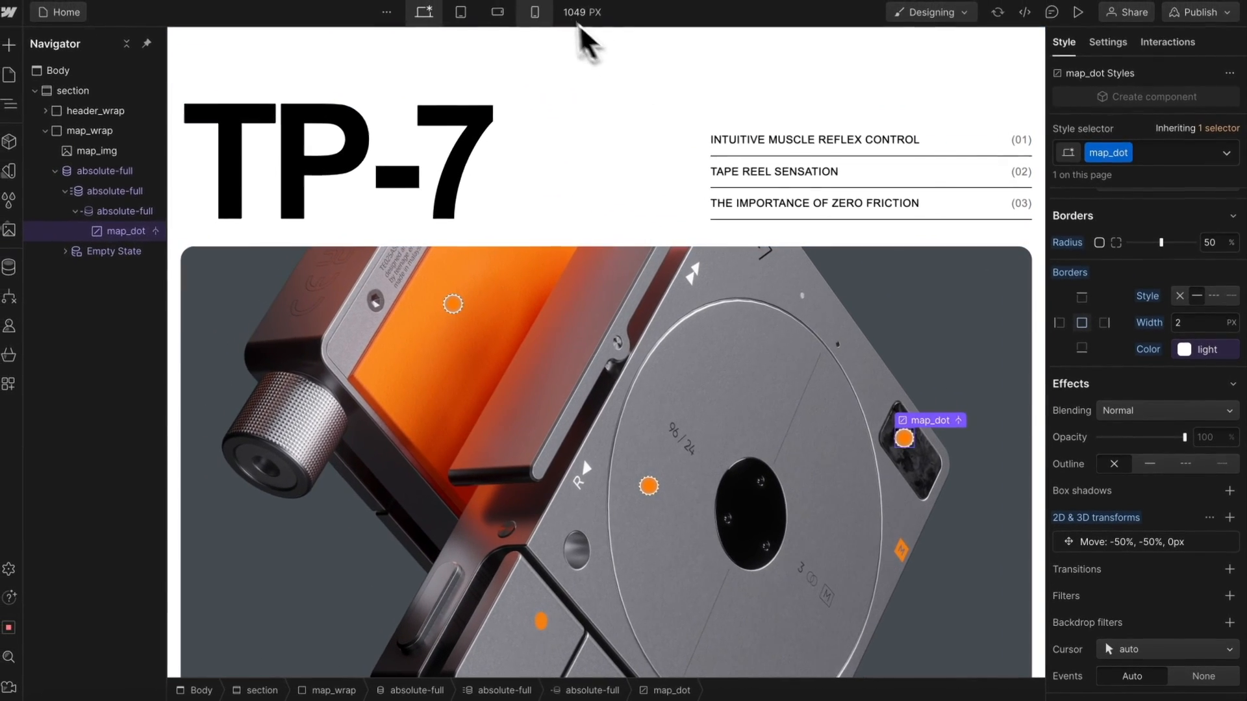
Check the centered dots at the mobile portrait breakpoint with a 240 px canvas, and return to the desktop breakpoint.
left_click(537, 14)
left_click_drag(749, 343, 660, 355)
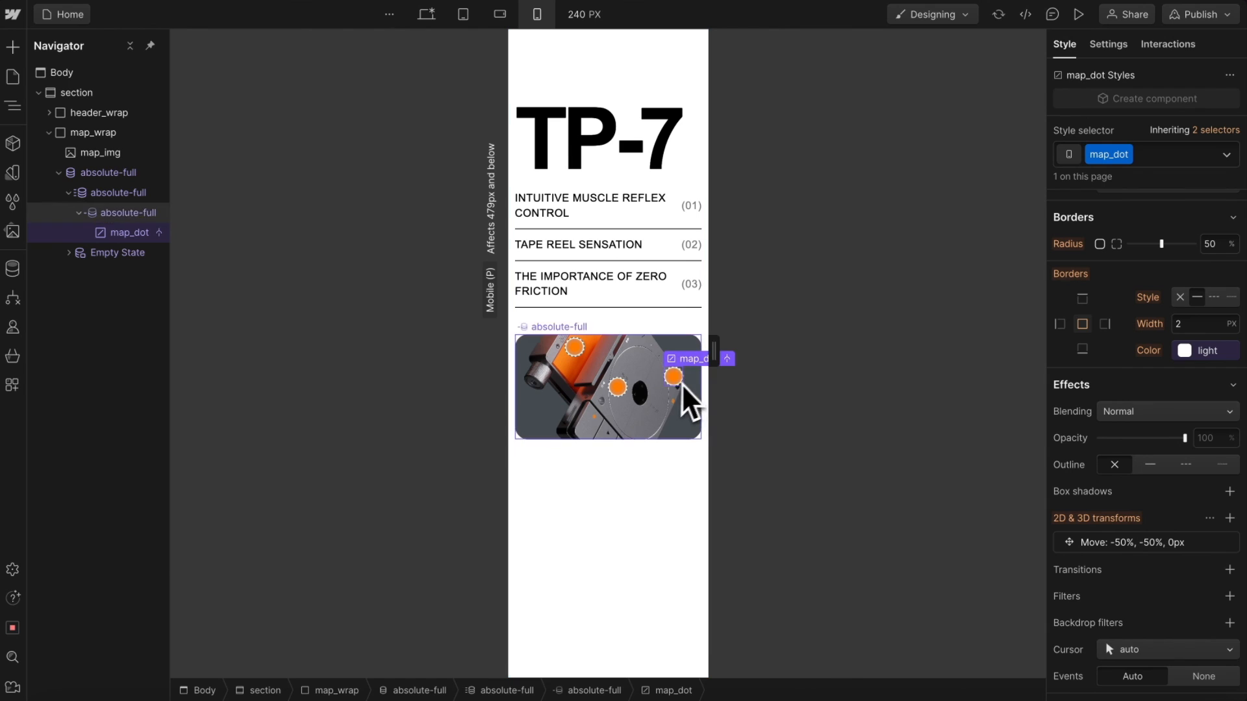
left_click(426, 14)
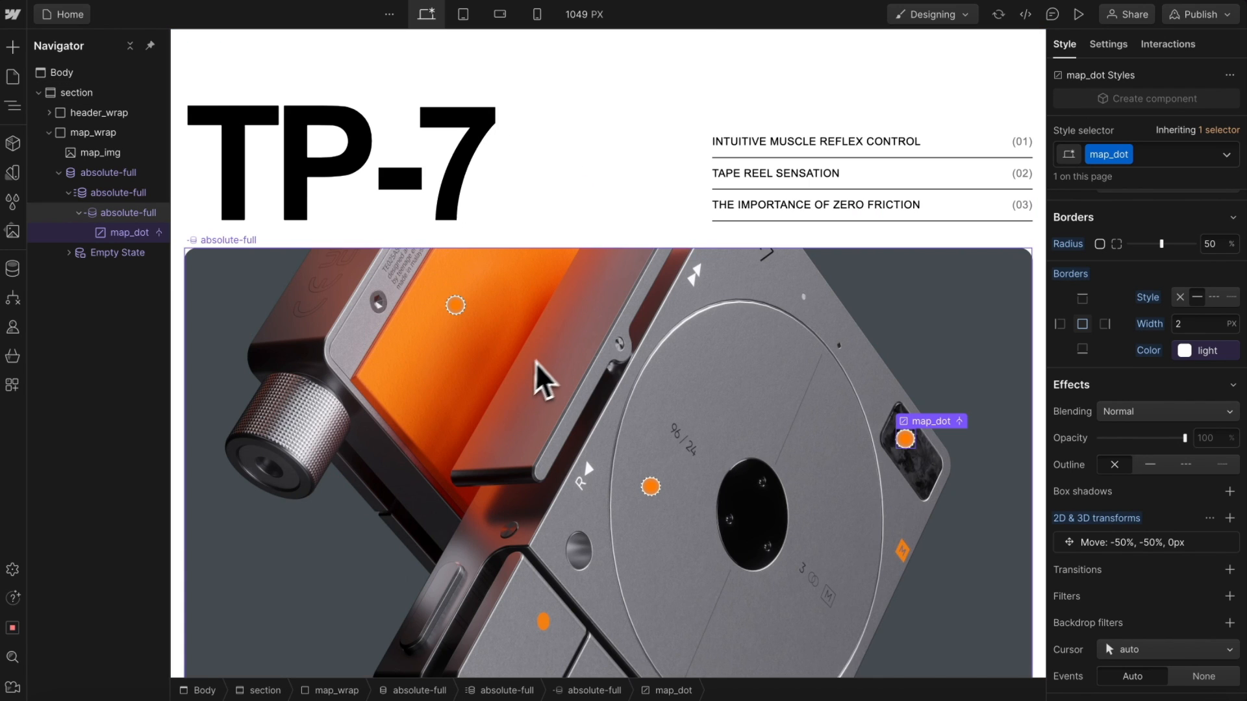
Select map_dot inside the collection item and set its z-index to 2.
left_click(456, 312)
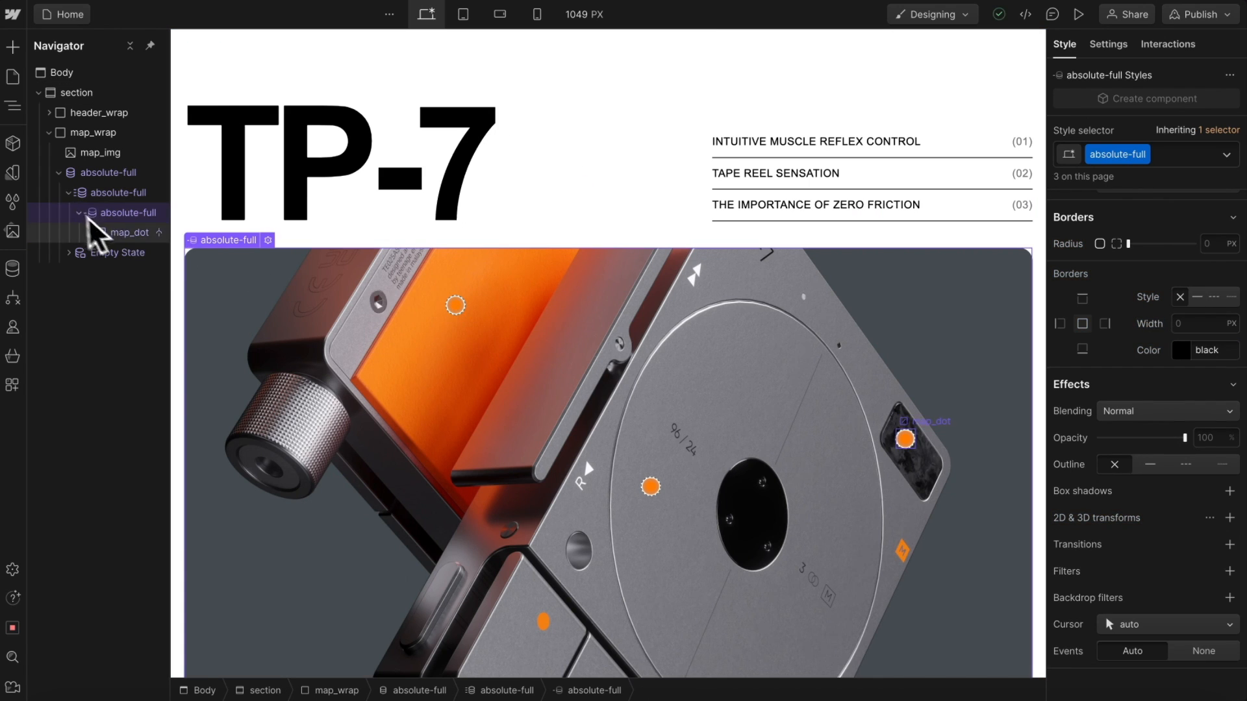
left_click(117, 233)
scroll(1126, 409, "up", 10)
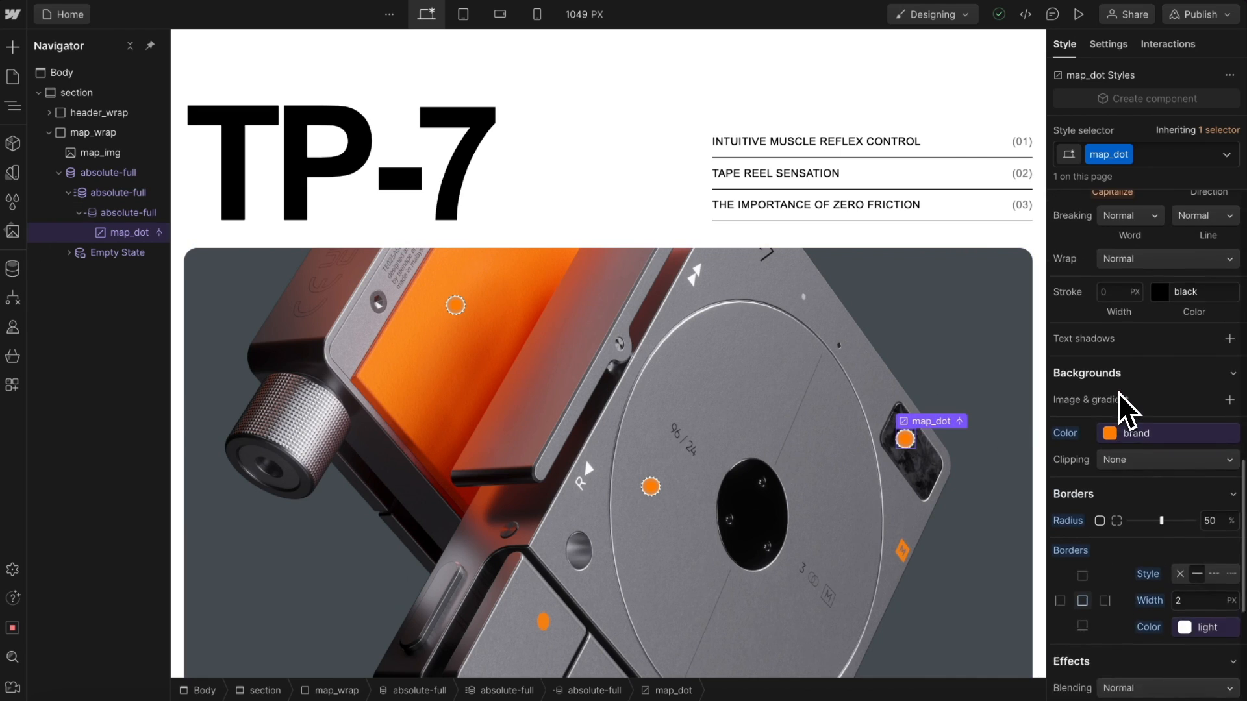
scroll(1128, 399, "up", 3)
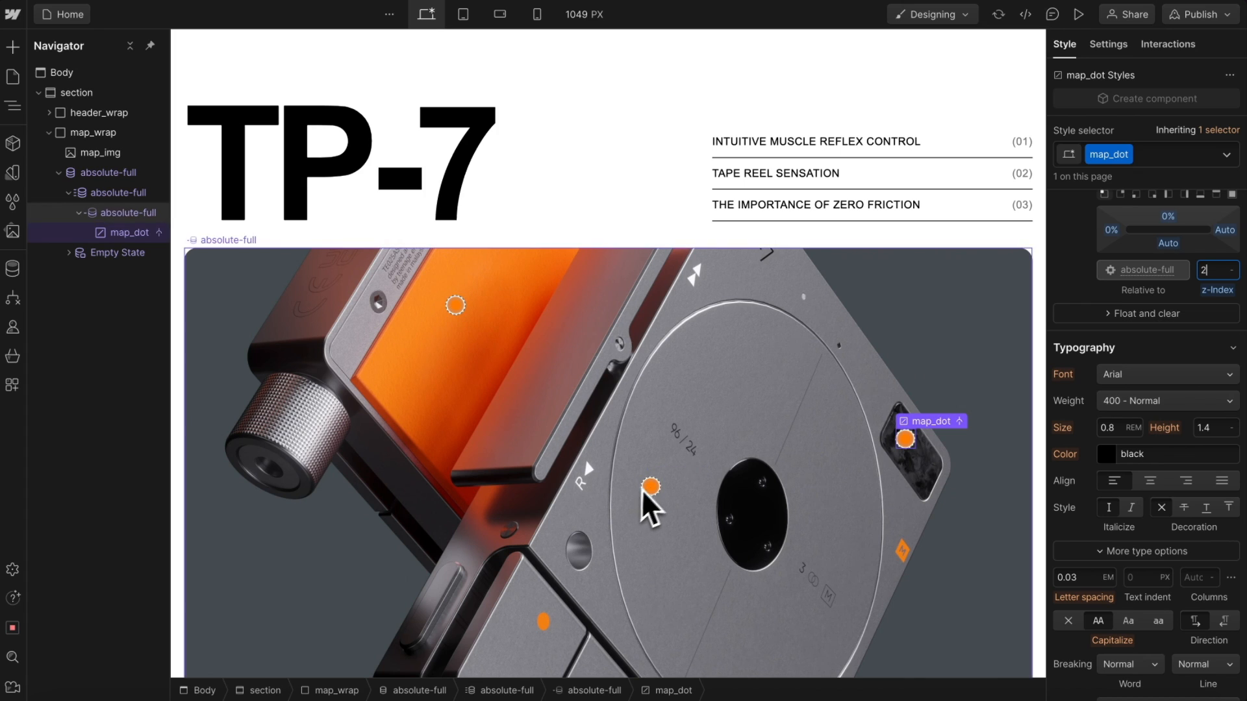
Set the cursor style of map_dot to pointer.
scroll(1068, 459, "down", 10)
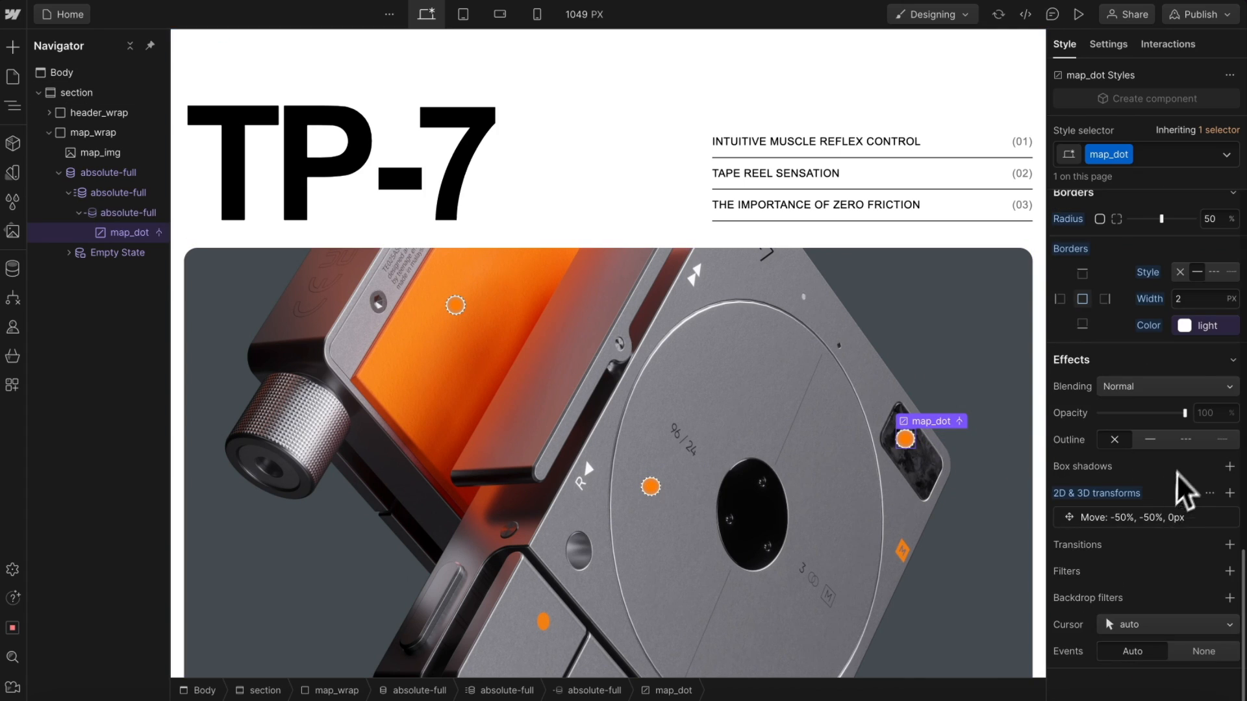
left_click(1163, 624)
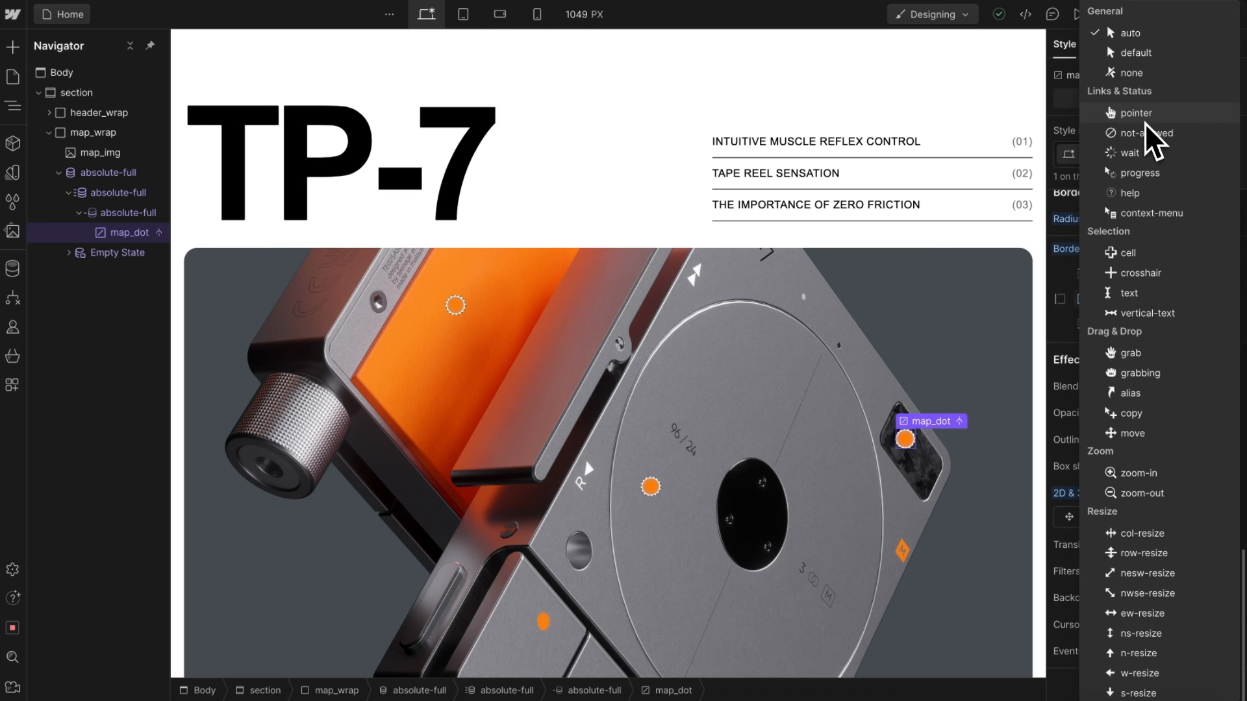
left_click(1146, 111)
Add a text block inside map_dot.
scroll(1128, 356, "up", 10)
key("ctrl+k")
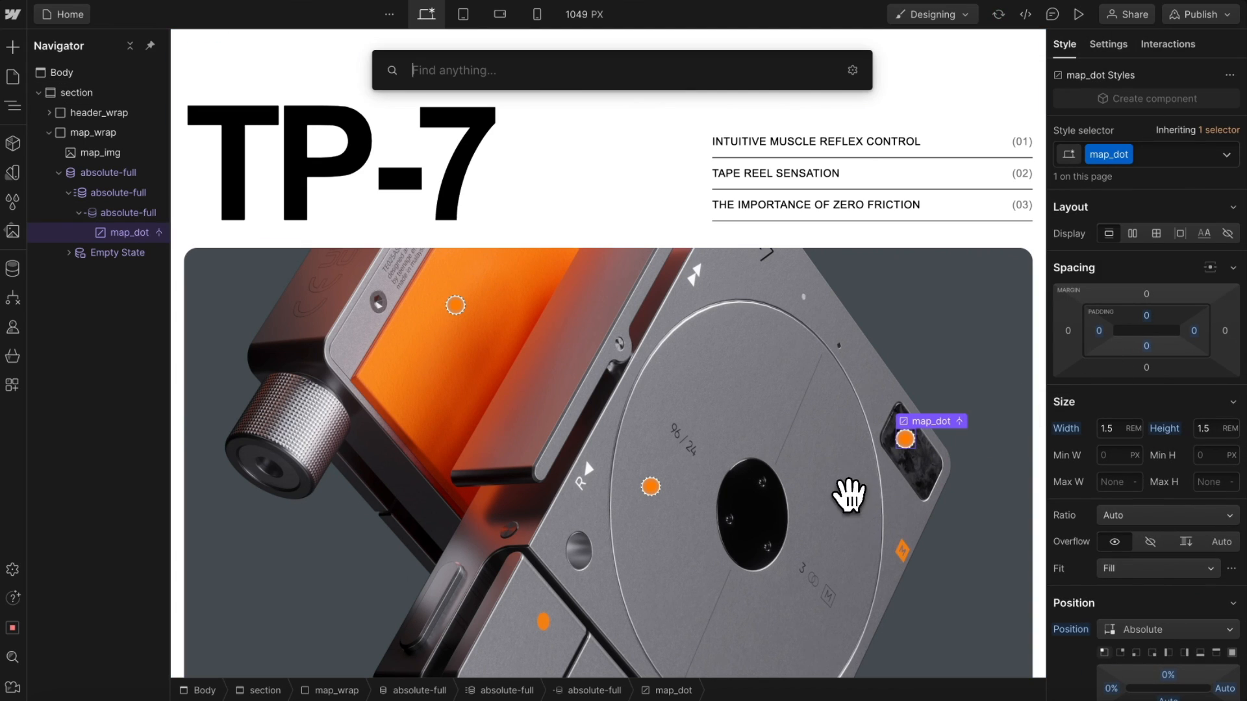
type("text")
left_click(513, 187)
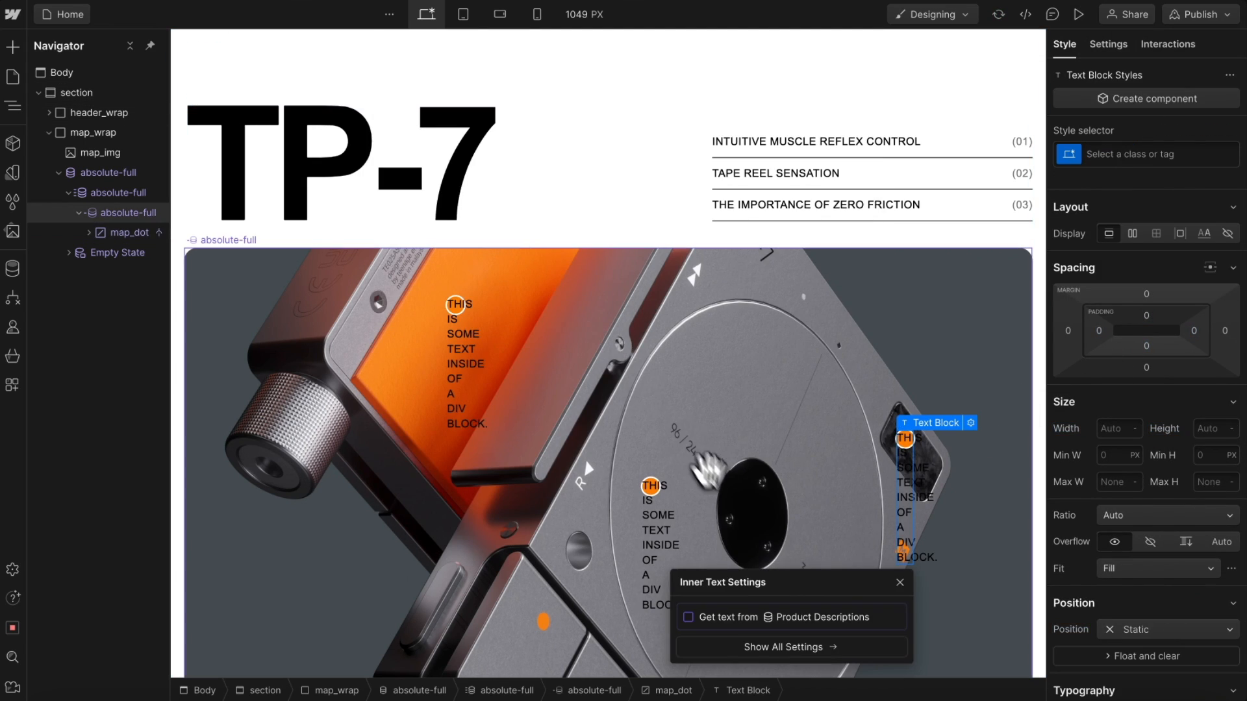
Bind the text block to the Name field of Product Descriptions and apply the existing map_tag class to it.
left_click(713, 614)
left_click(717, 634)
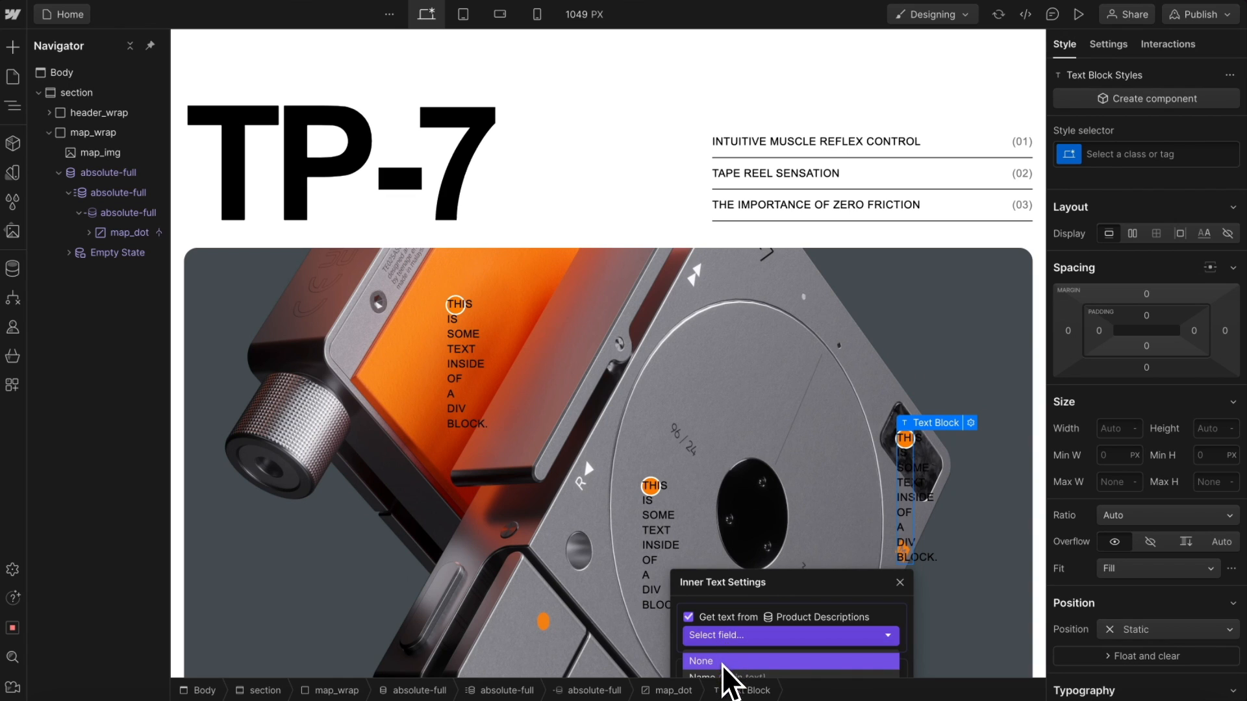
left_click_drag(750, 592, 746, 189)
left_click(738, 250)
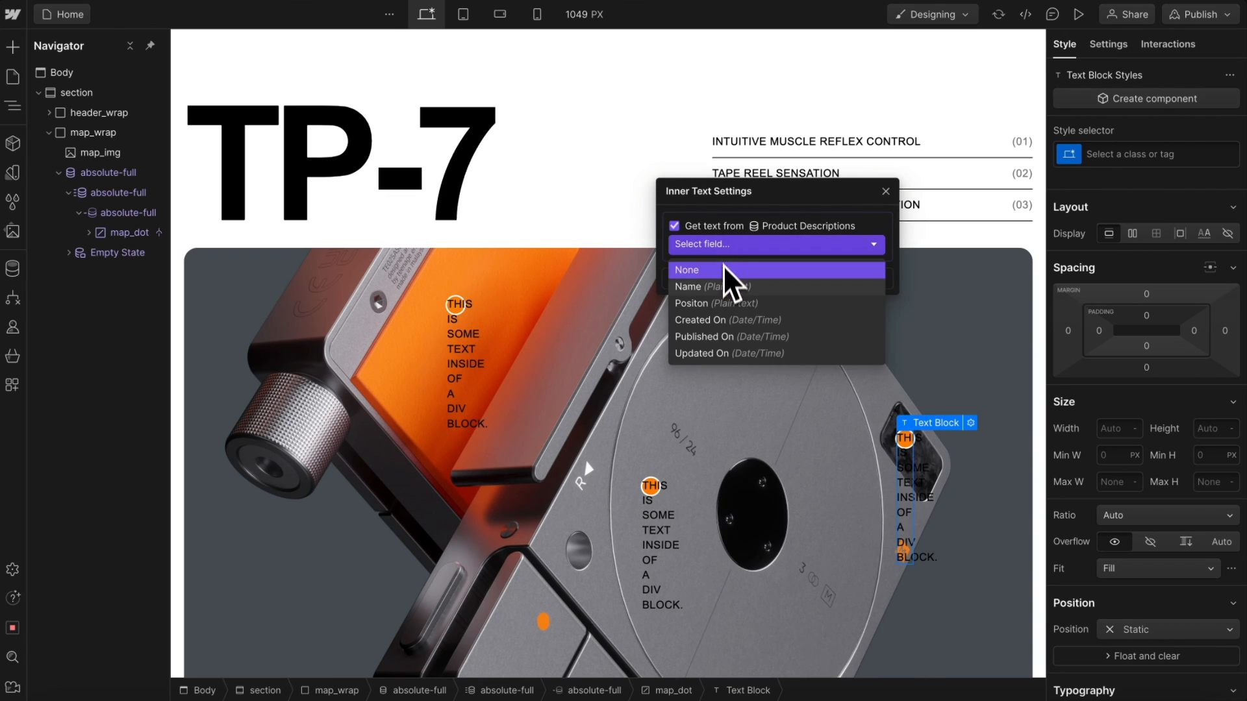
left_click(734, 305)
type("map_t")
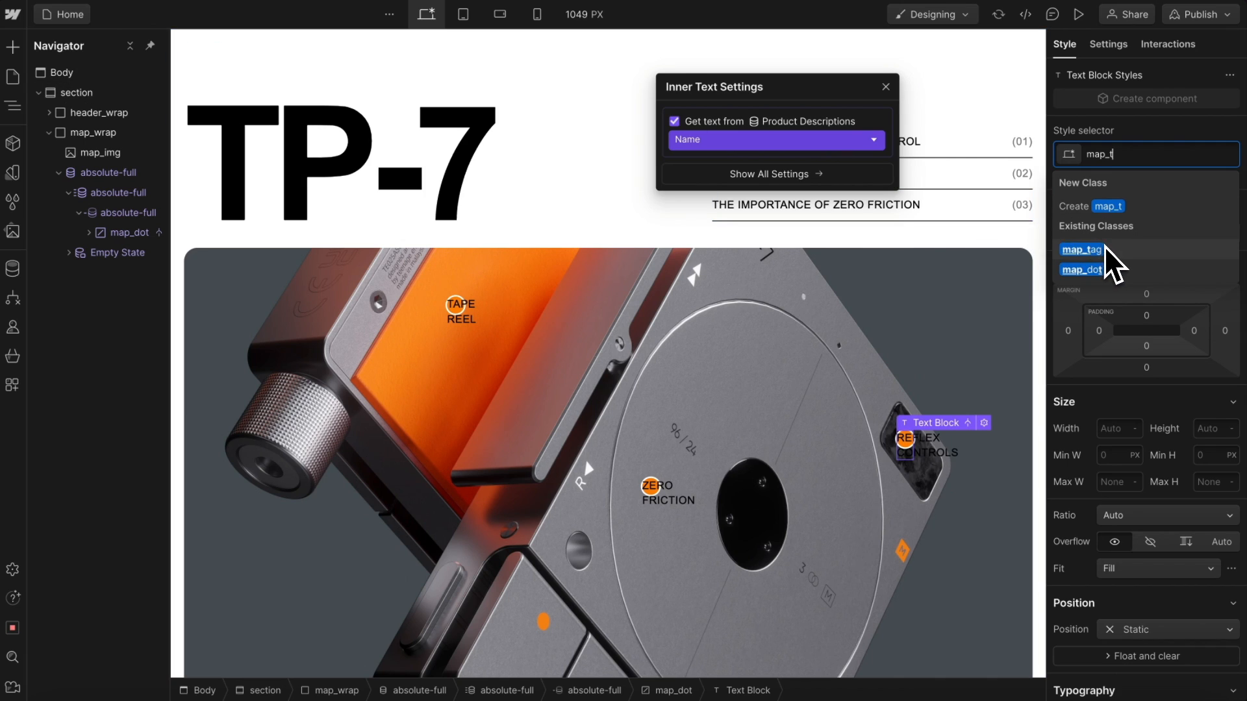
left_click(1104, 248)
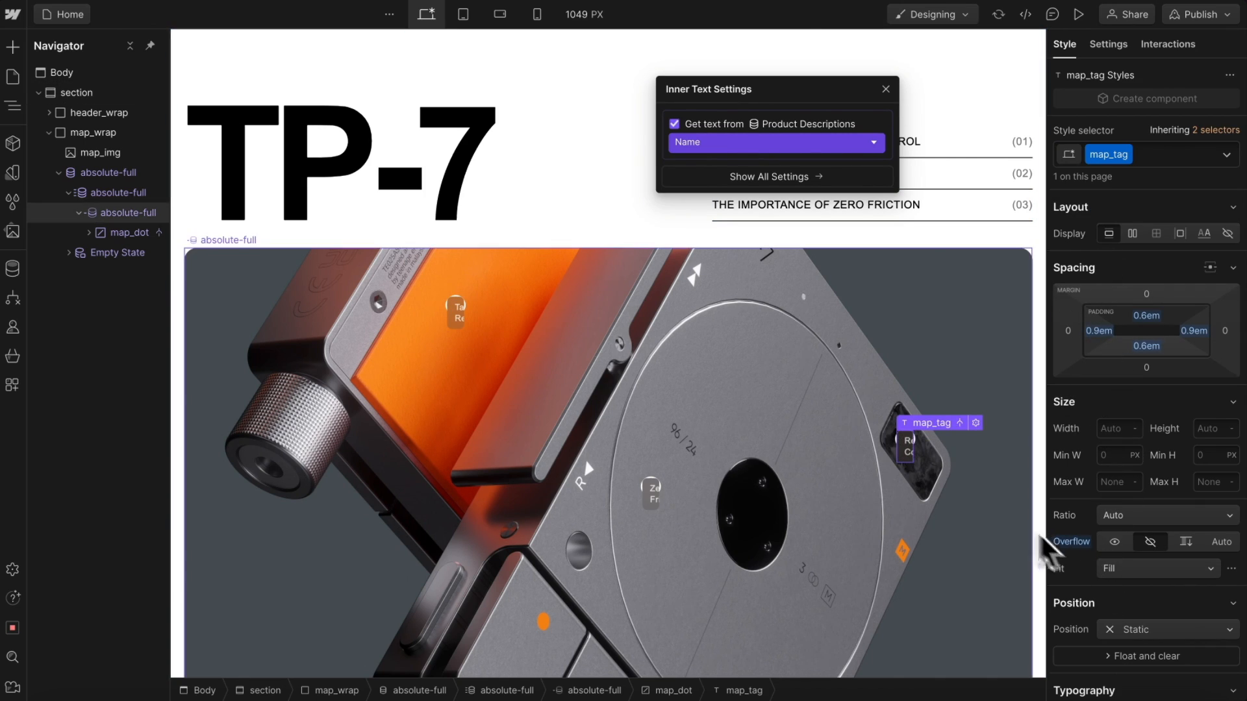
Make map_dot a horizontal flex container with its content aligned to the center and justified to the end.
left_click(126, 232)
left_click(88, 233)
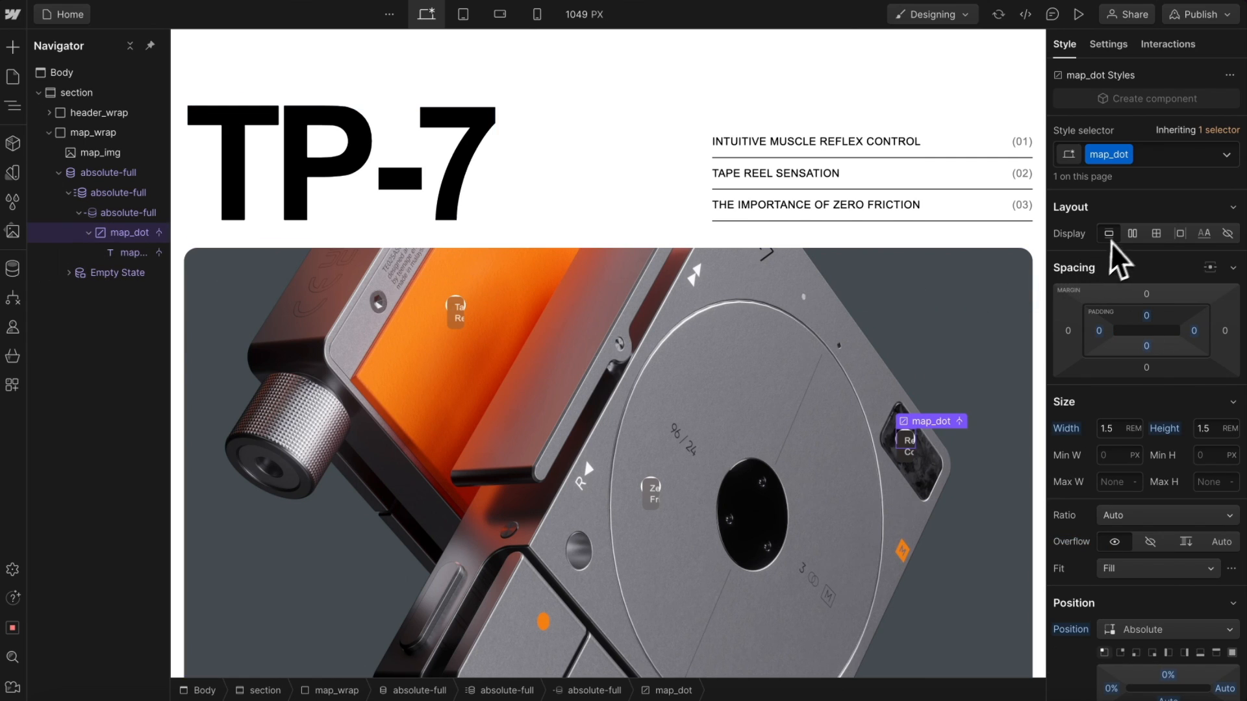
left_click(1132, 234)
left_click(1140, 296)
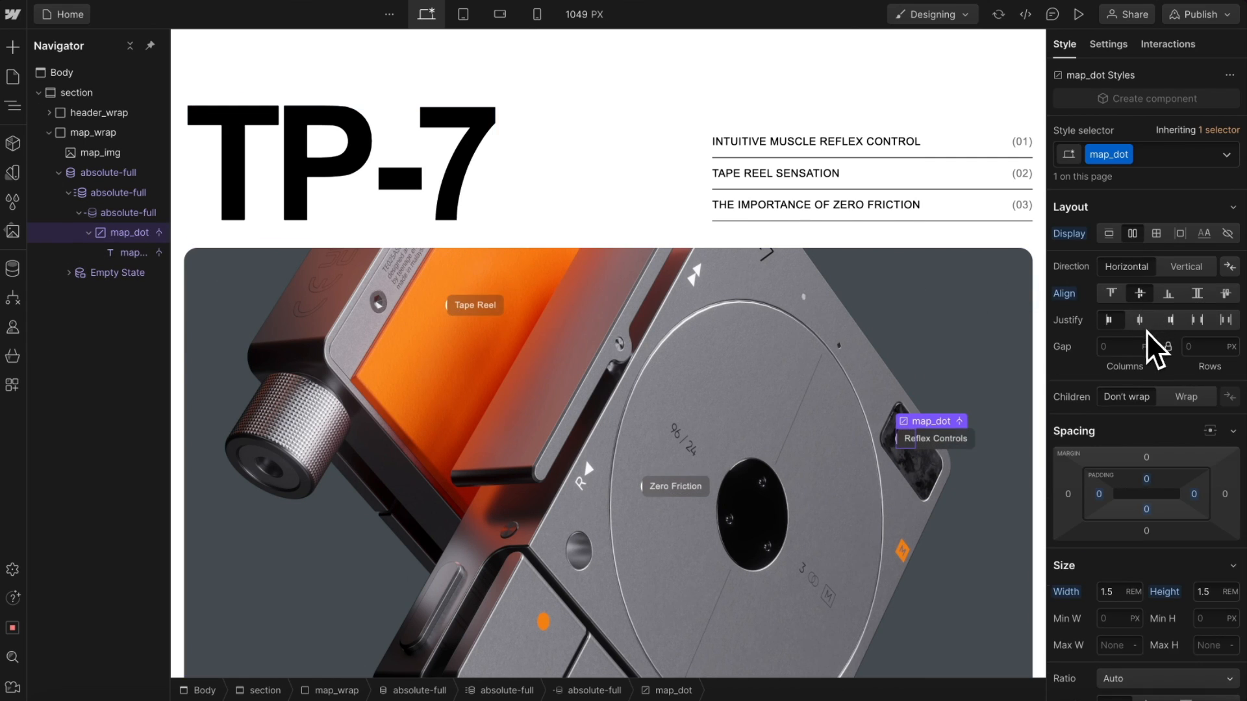
left_click(1171, 320)
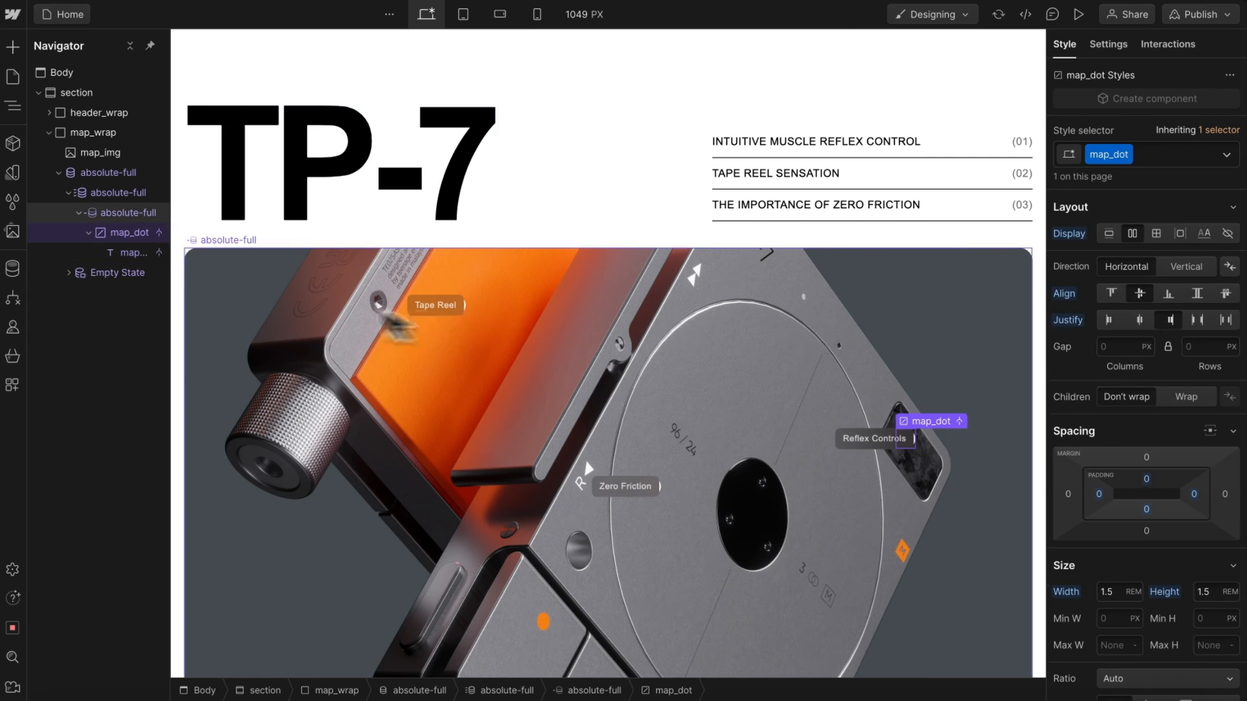
Give map_tag a right margin of 2rem to separate it from the dot.
left_click(130, 253)
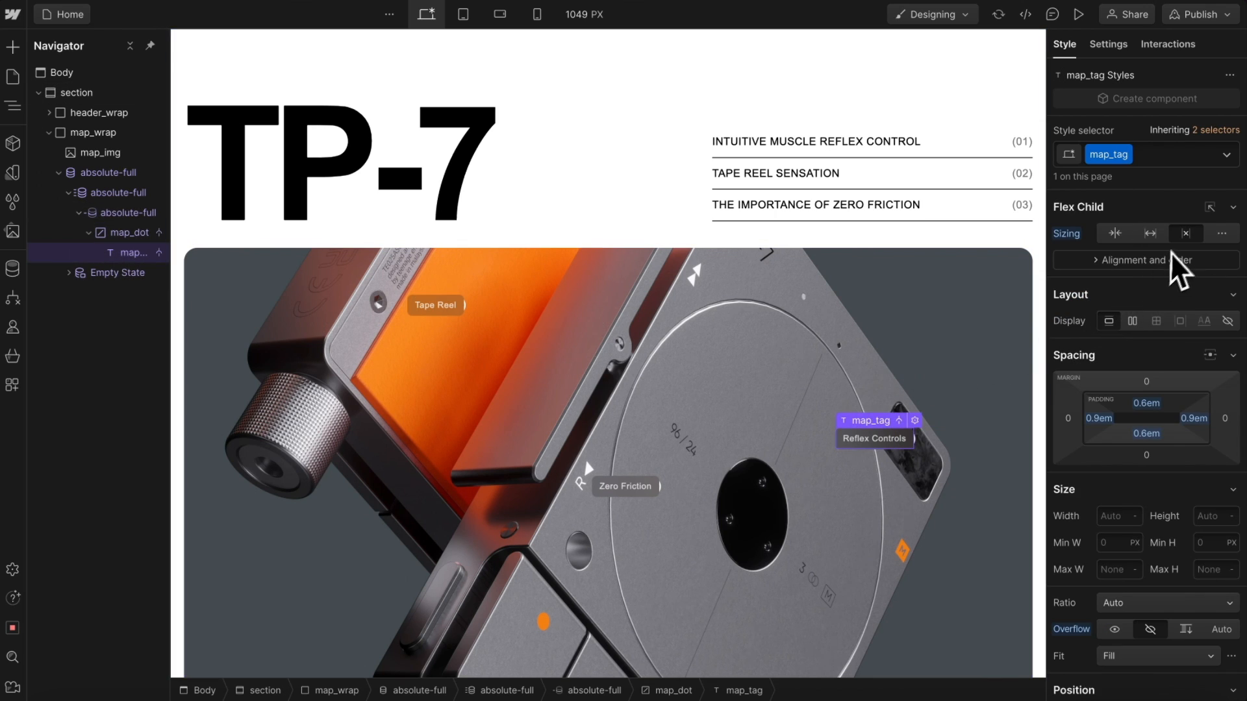
left_click(1225, 419)
type("2rem")
key("Return")
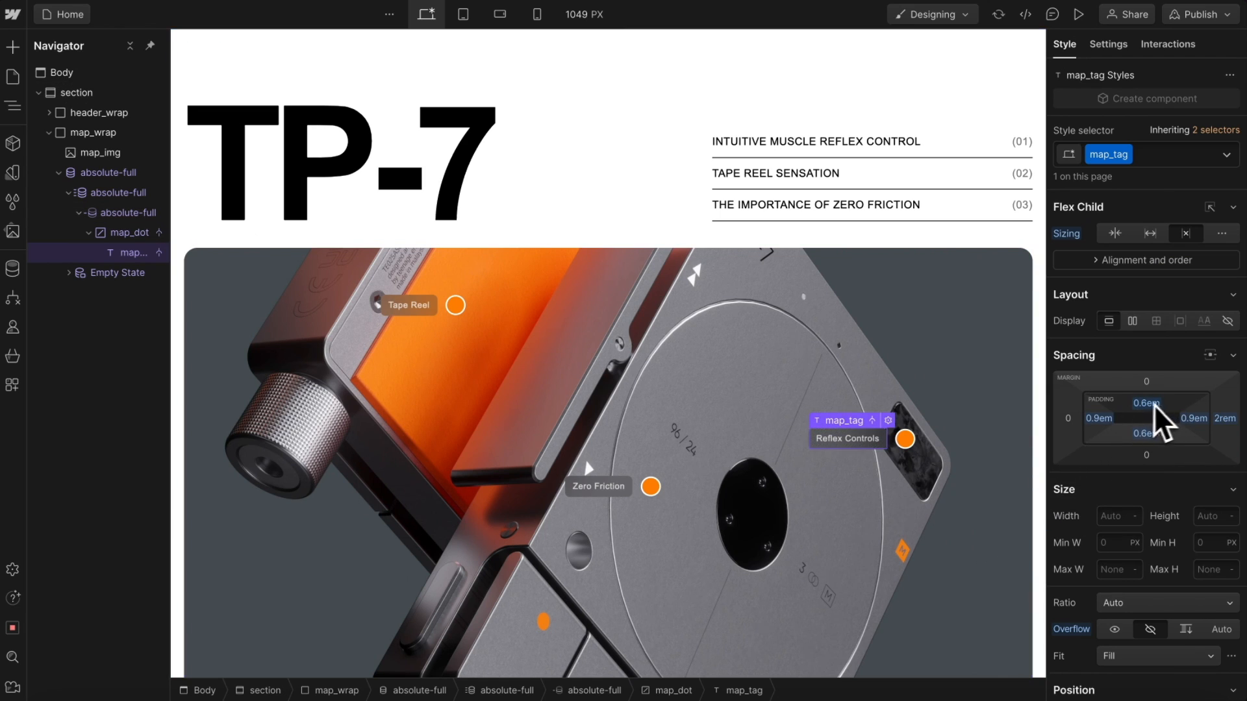
Review map_tag's typography, background and border styles, and try map_dot font sizes between 0.9 and 1.4 rem to test how the tag scales.
scroll(1142, 450, "down", 6)
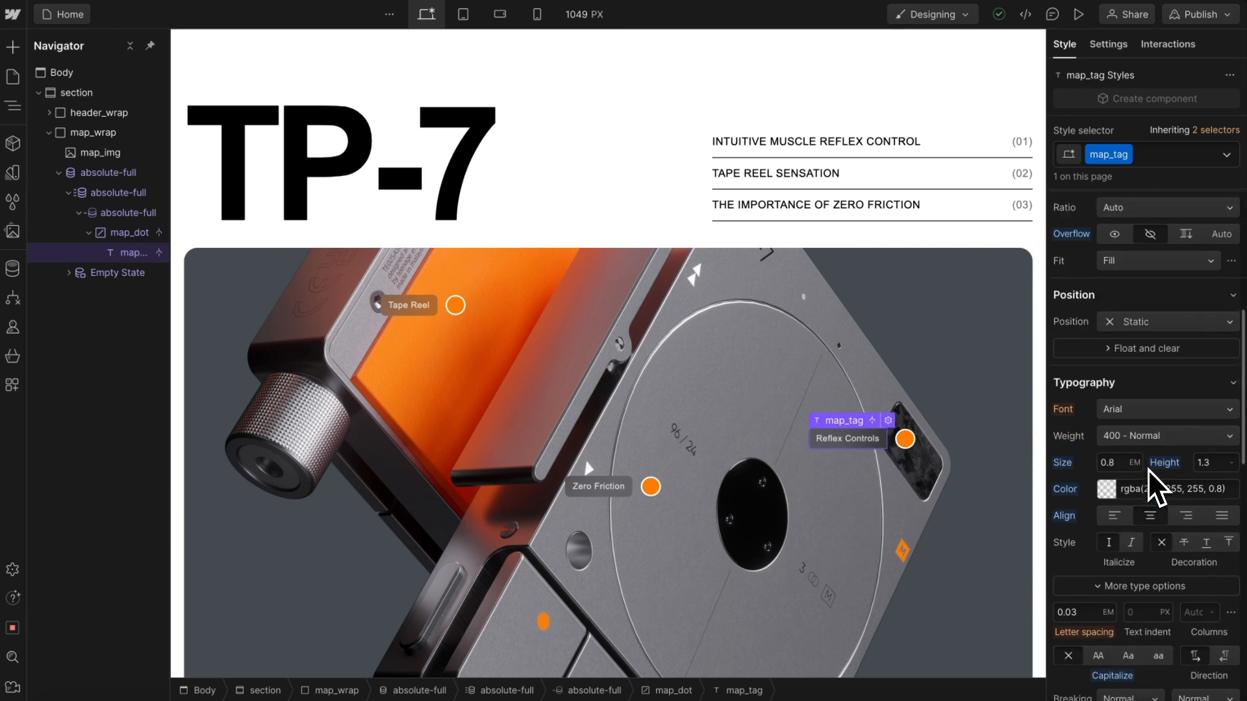
scroll(1127, 455, "down", 8)
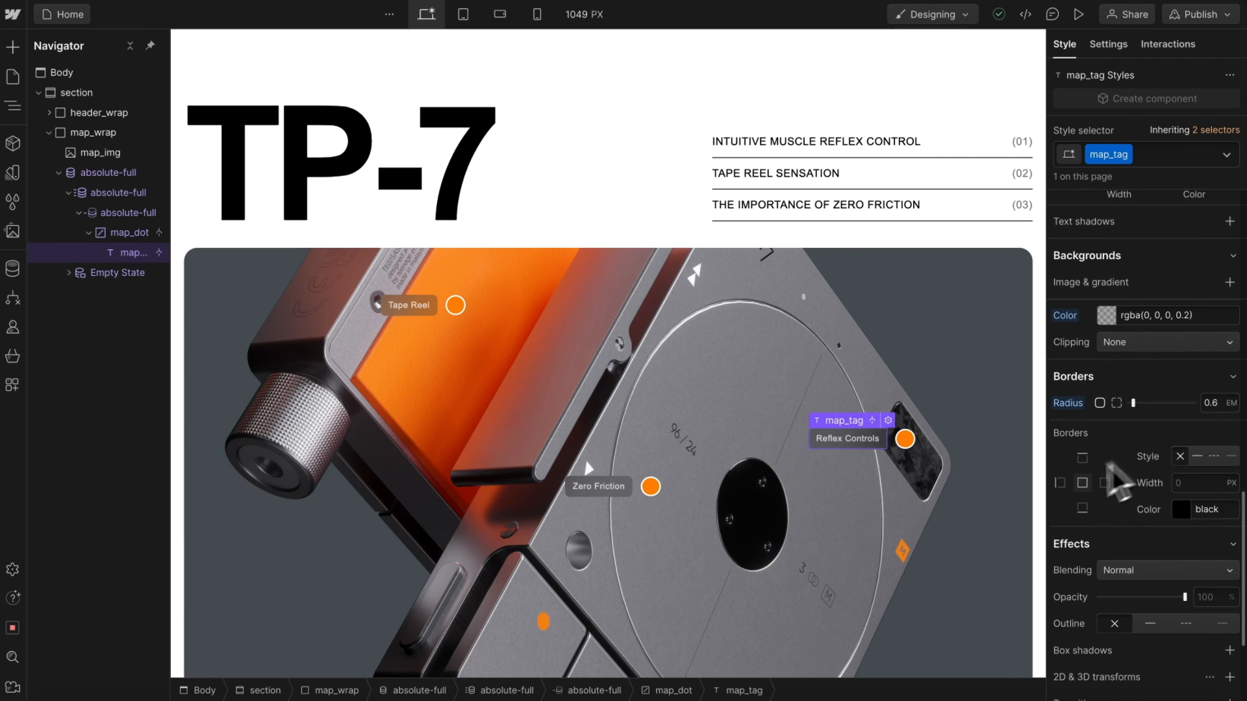
left_click(131, 233)
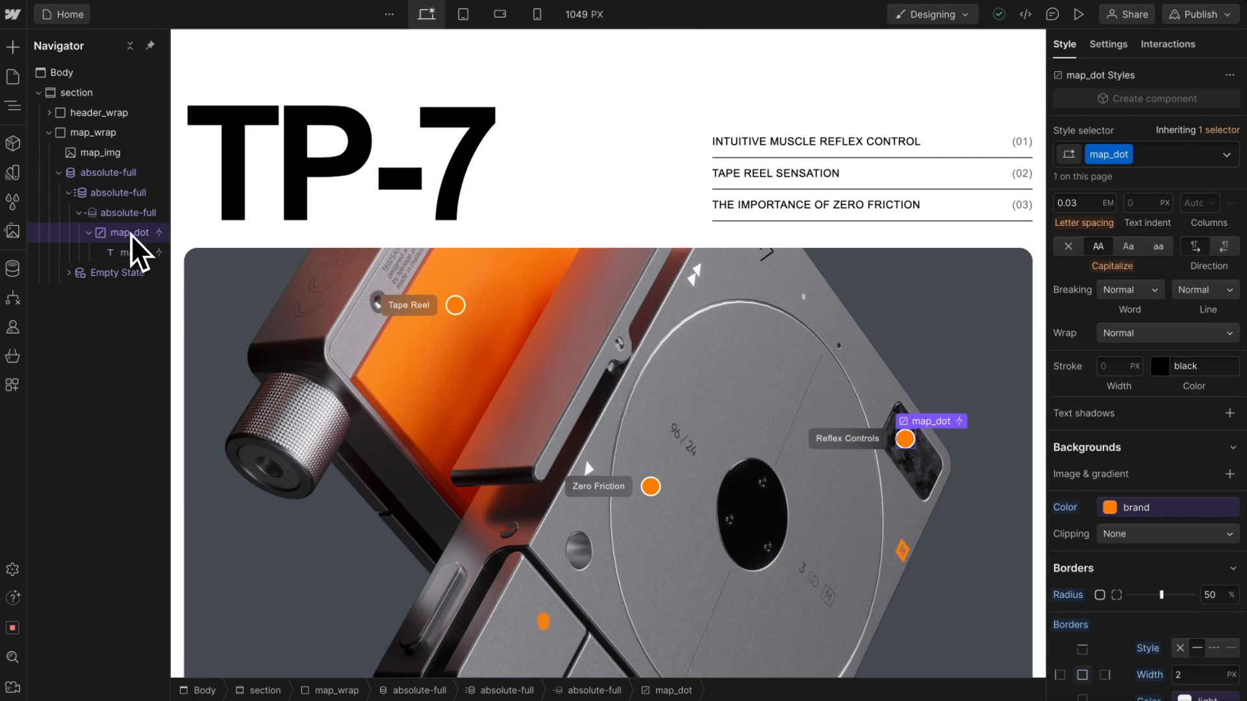
scroll(1109, 364, "up", 2)
scroll(1110, 358, "up", 2)
left_click(1107, 286)
type("1r")
key("BackSpace")
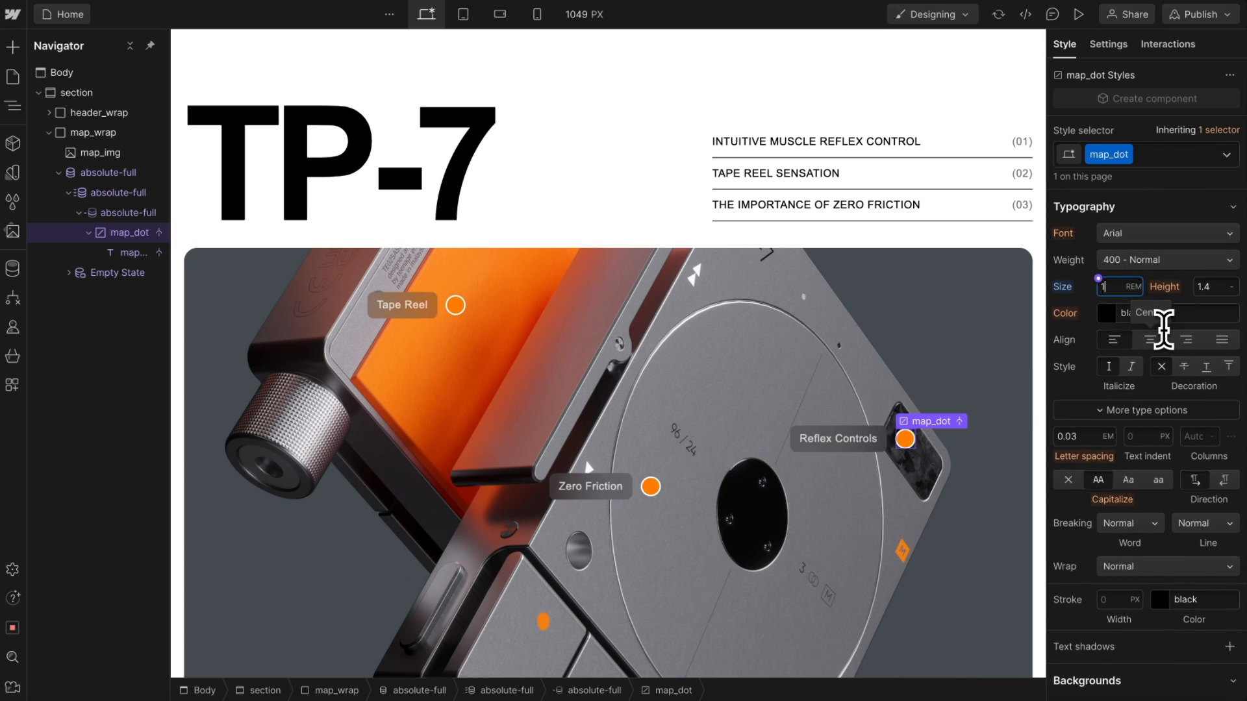
type(".1")
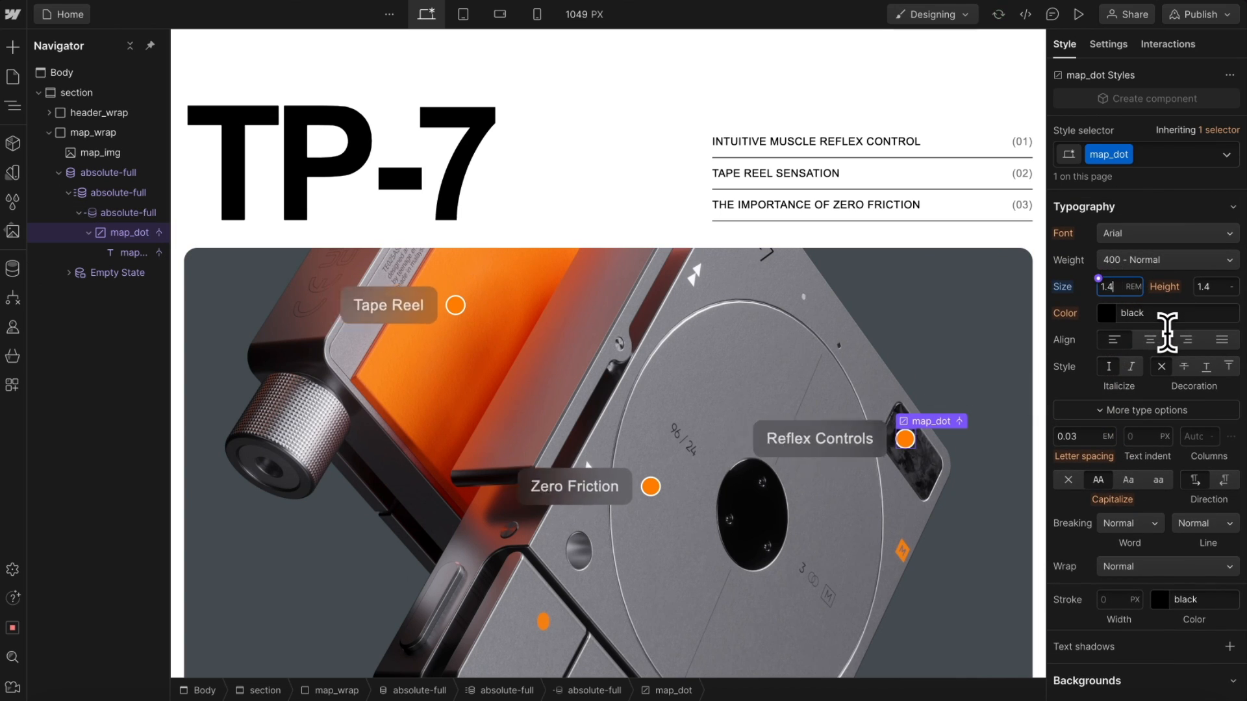
key("Down")
key("Down")
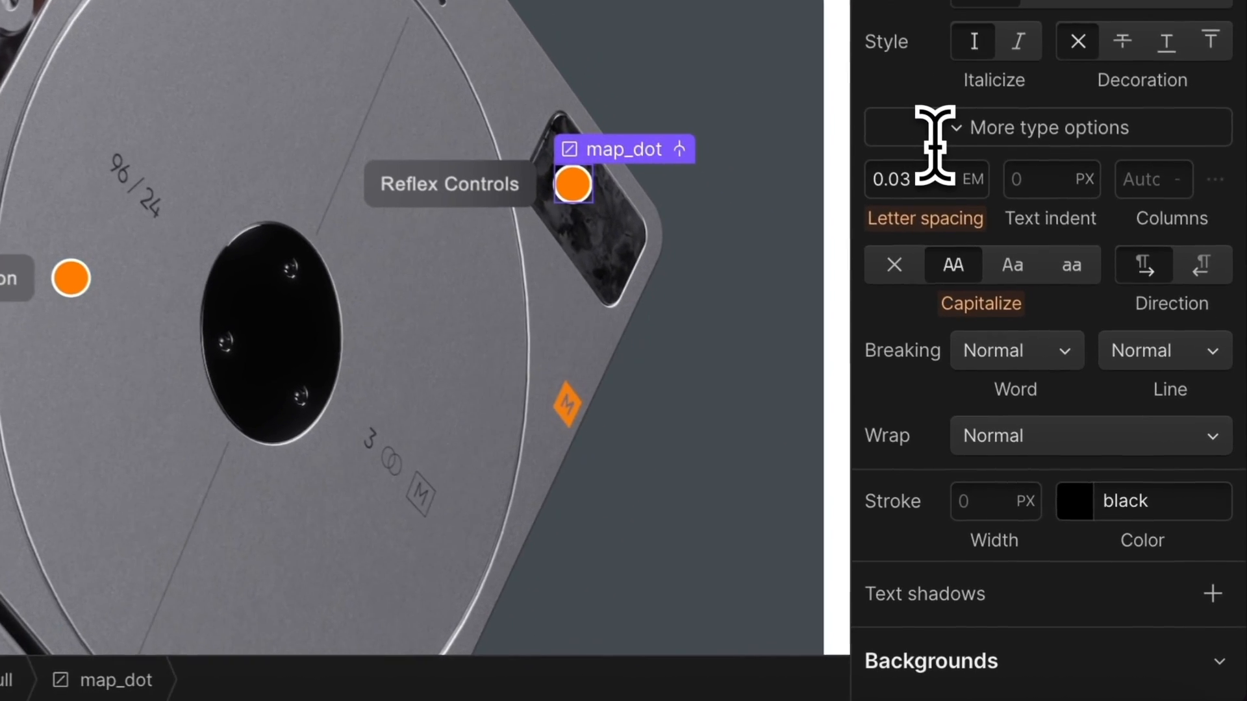
Add a Font Size transition of 200 ms with ease easing to map_dot.
scroll(1104, 236, "down", 10)
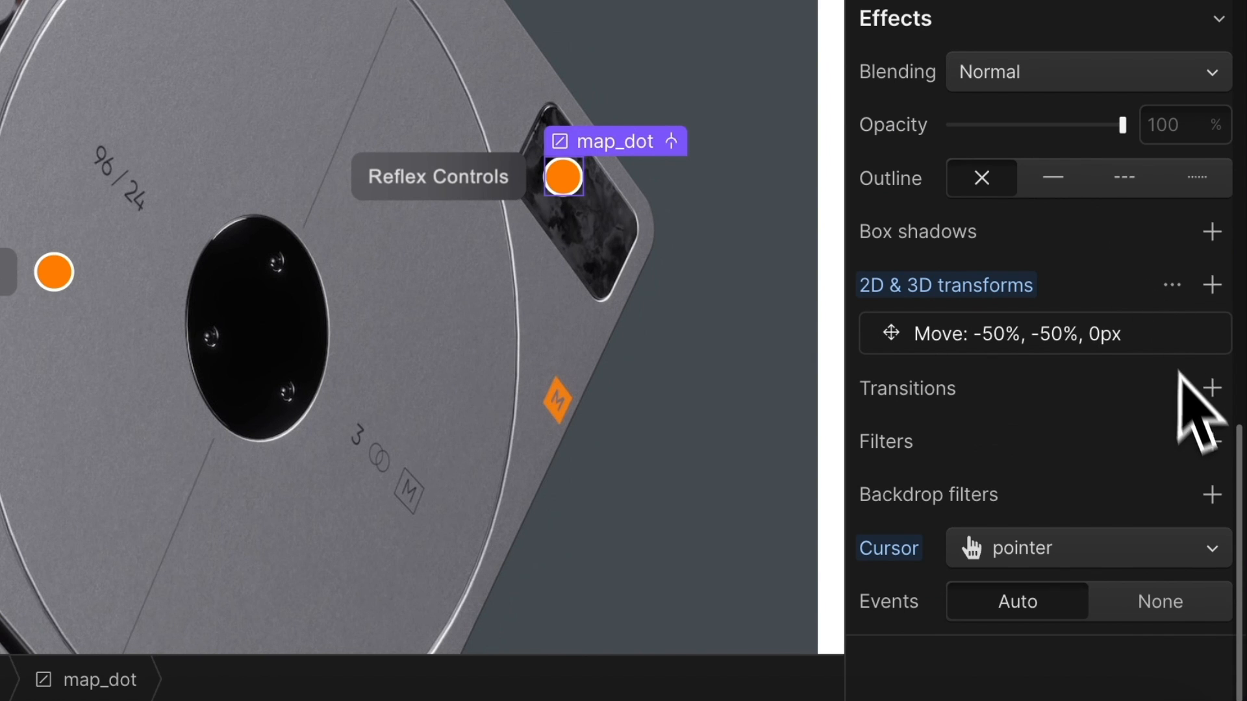
left_click(1212, 388)
left_click(975, 501)
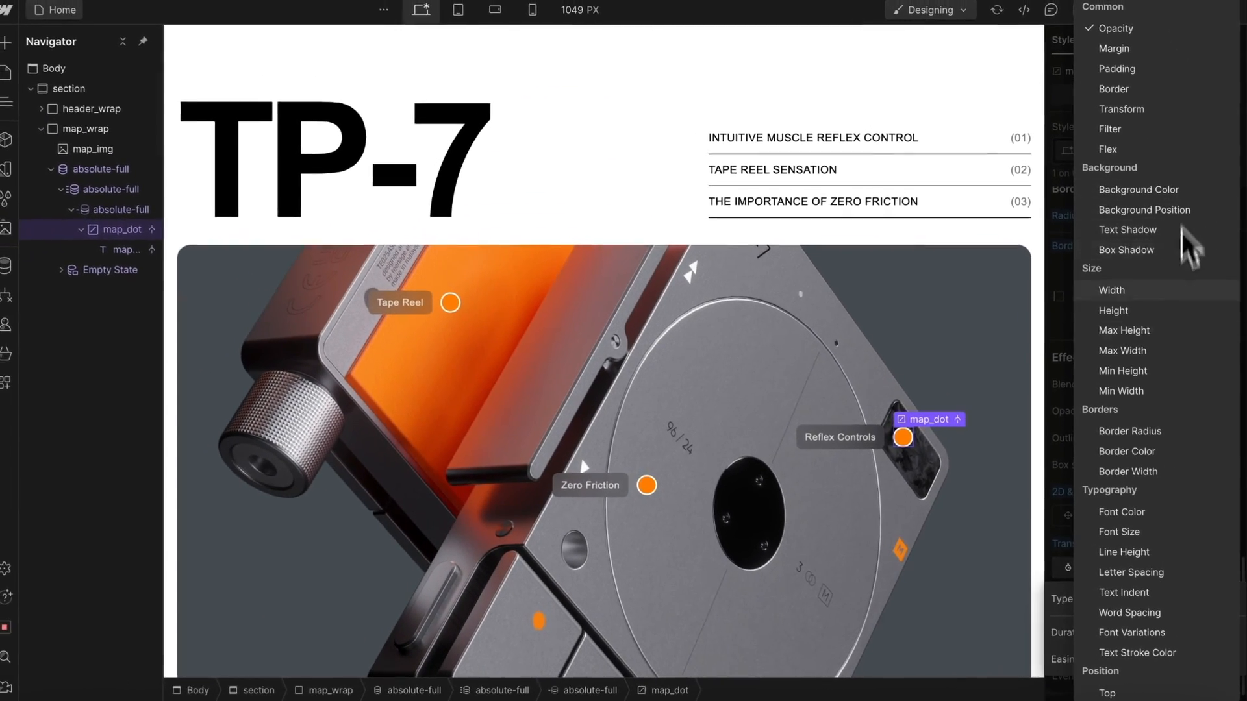
left_click(1141, 534)
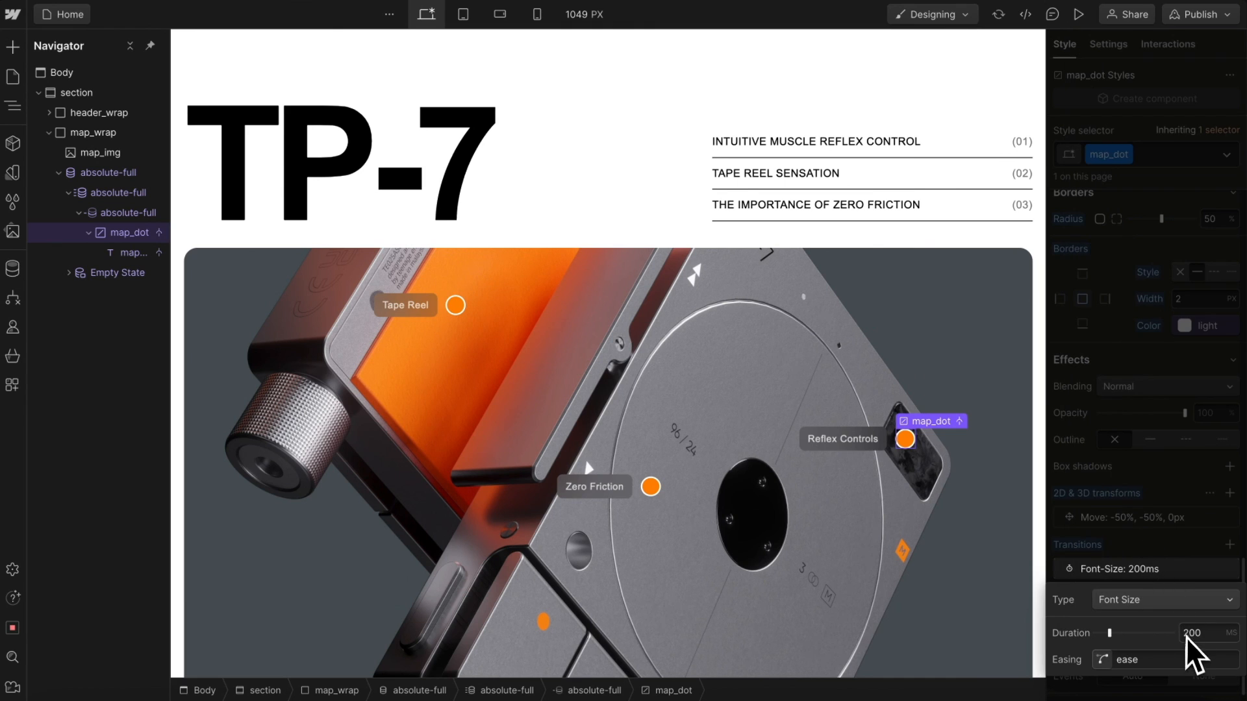
left_click(1203, 511)
Set the default font size of map_dot to 0 rem to hide the tags.
scroll(1144, 404, "up", 10)
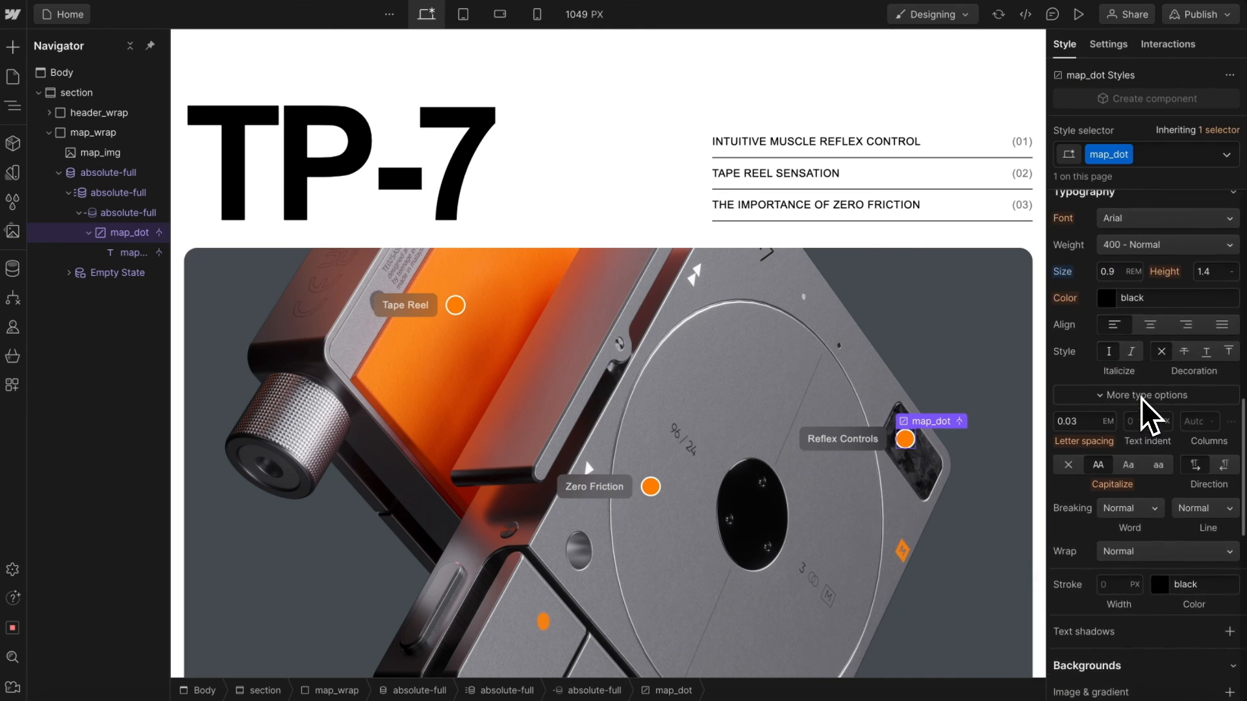
left_click(1118, 330)
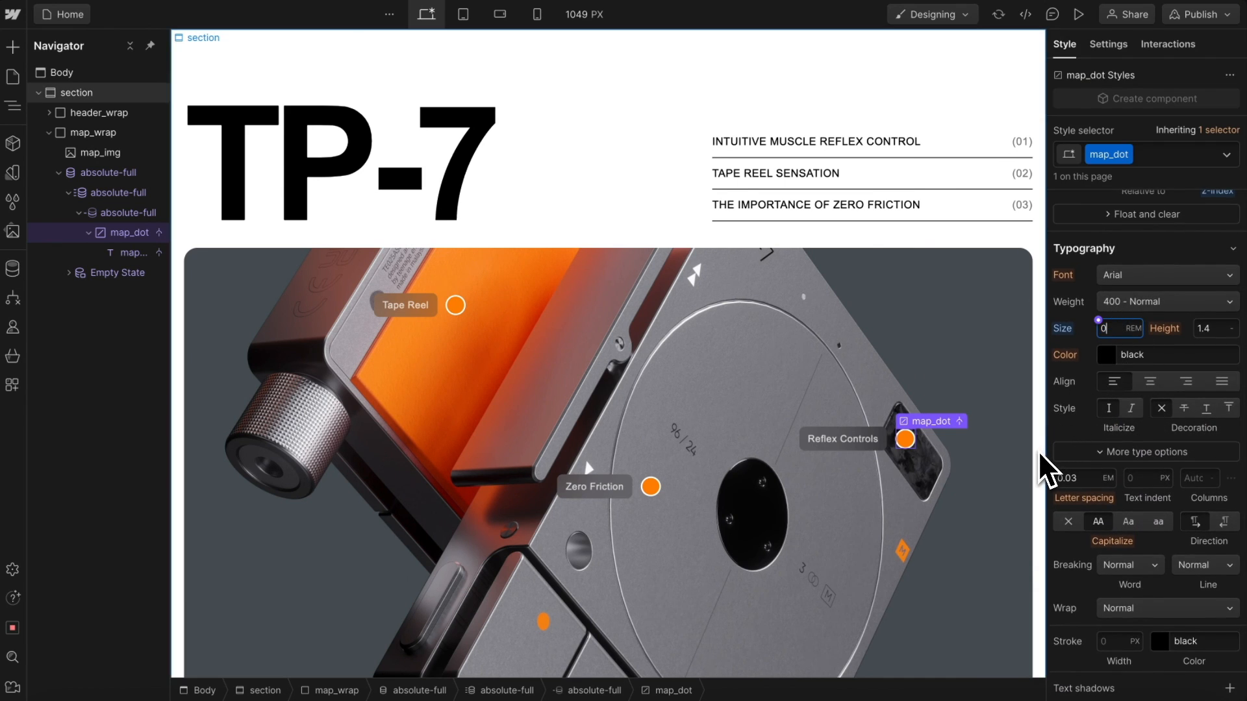
key("Return")
Set the font size to 1 rem in the Hover state of map_dot and leave that state.
left_click(1227, 155)
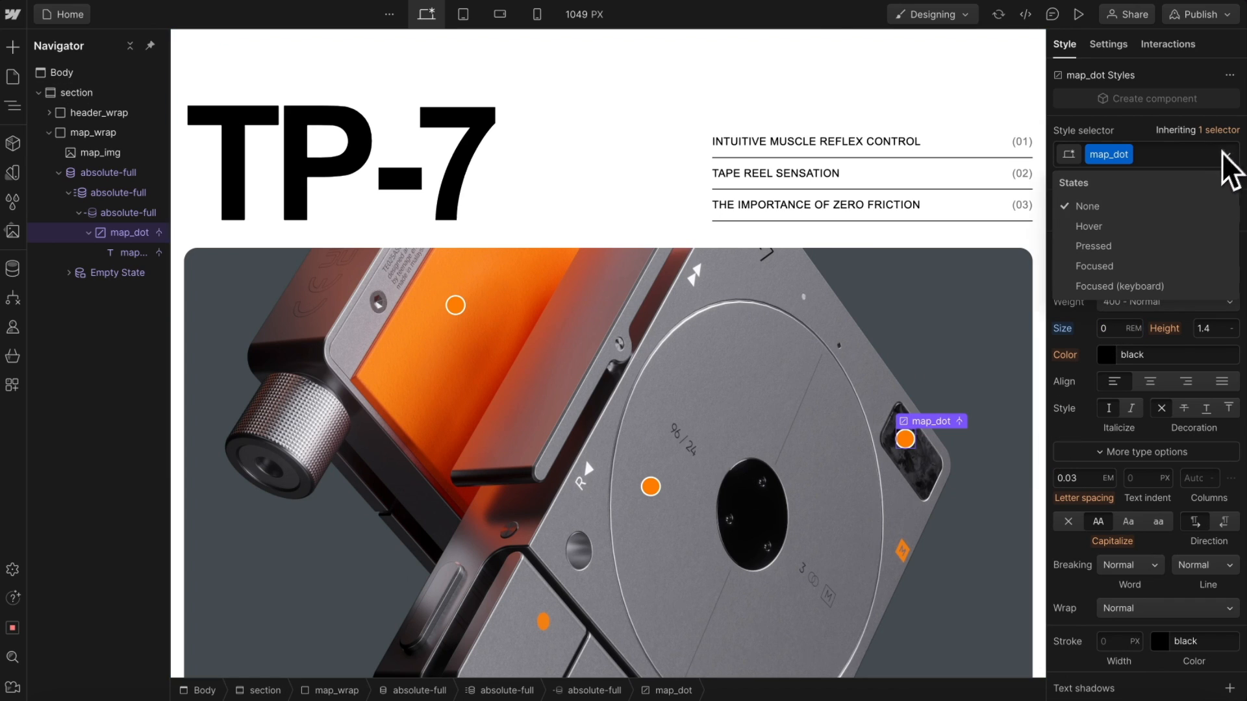
left_click(1139, 228)
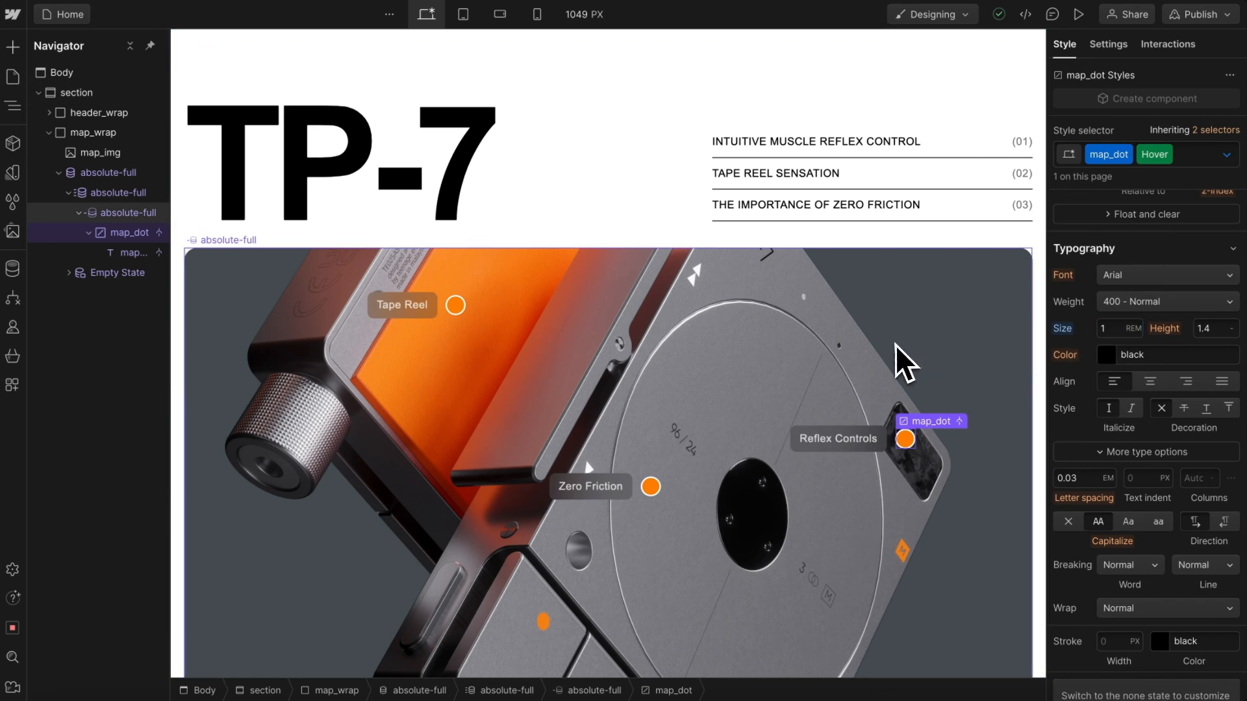
left_click(906, 383)
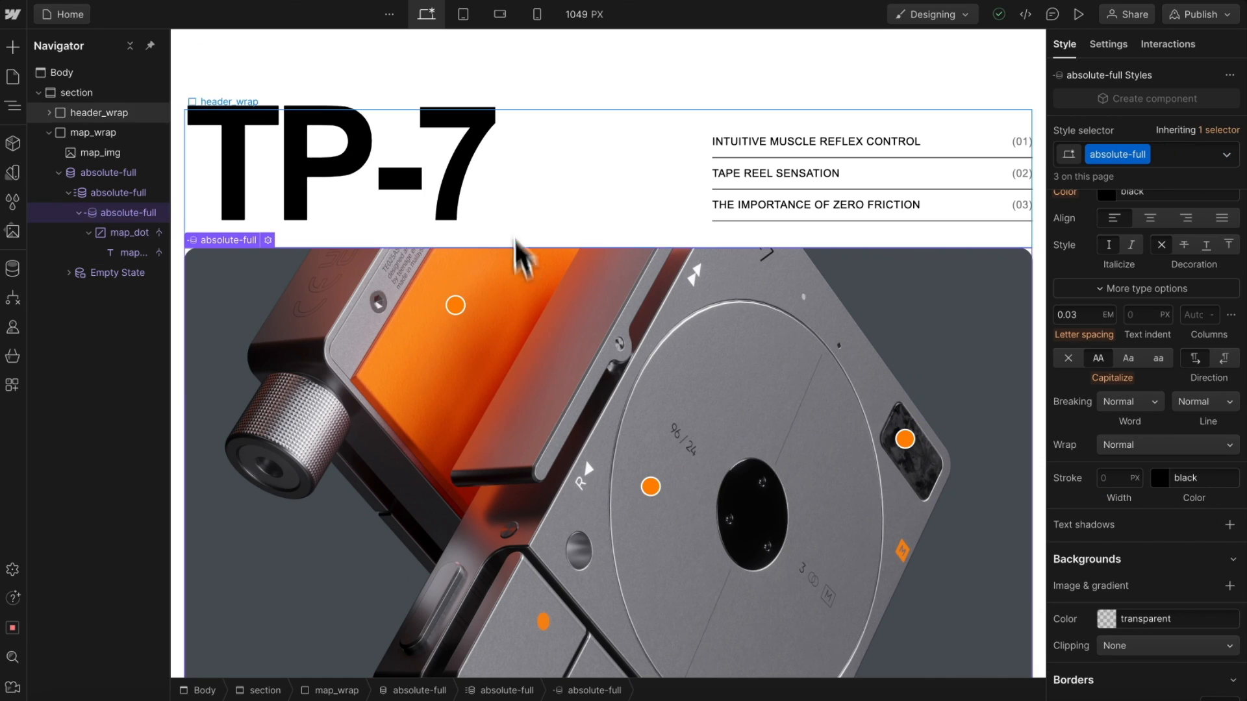
Preview the page and check the hotspots at the tablet breakpoint.
left_click(1078, 15)
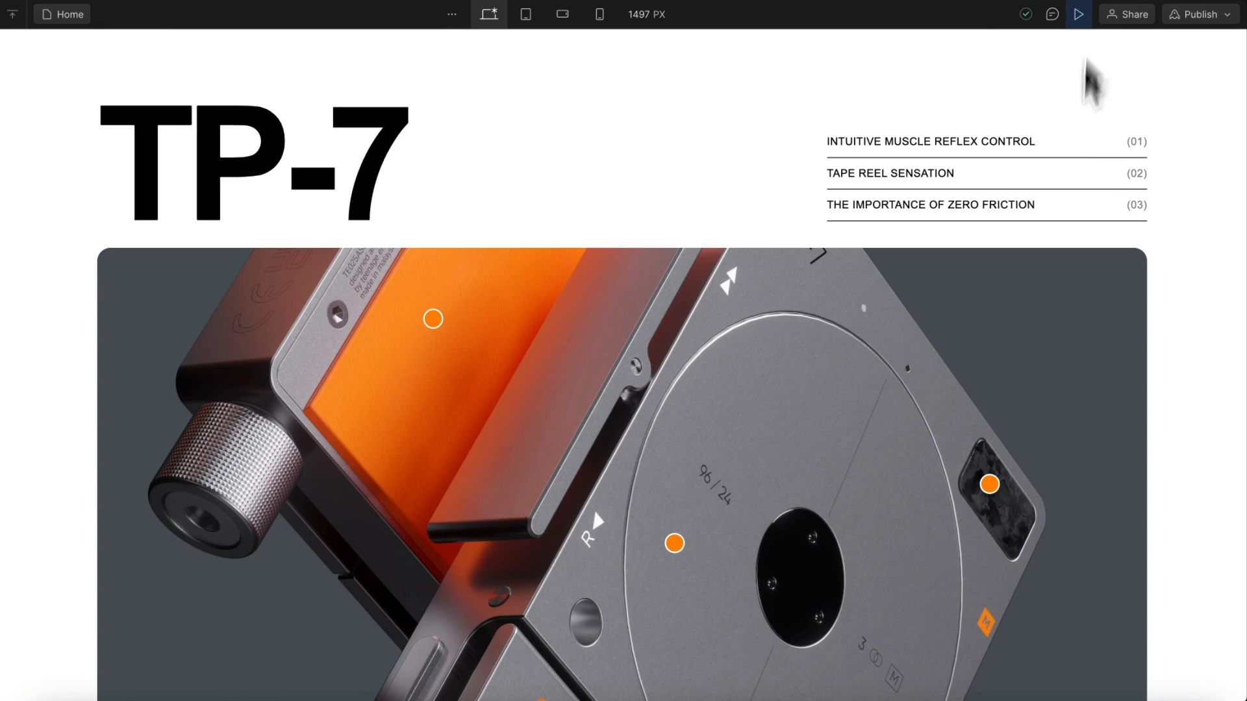
left_click(526, 14)
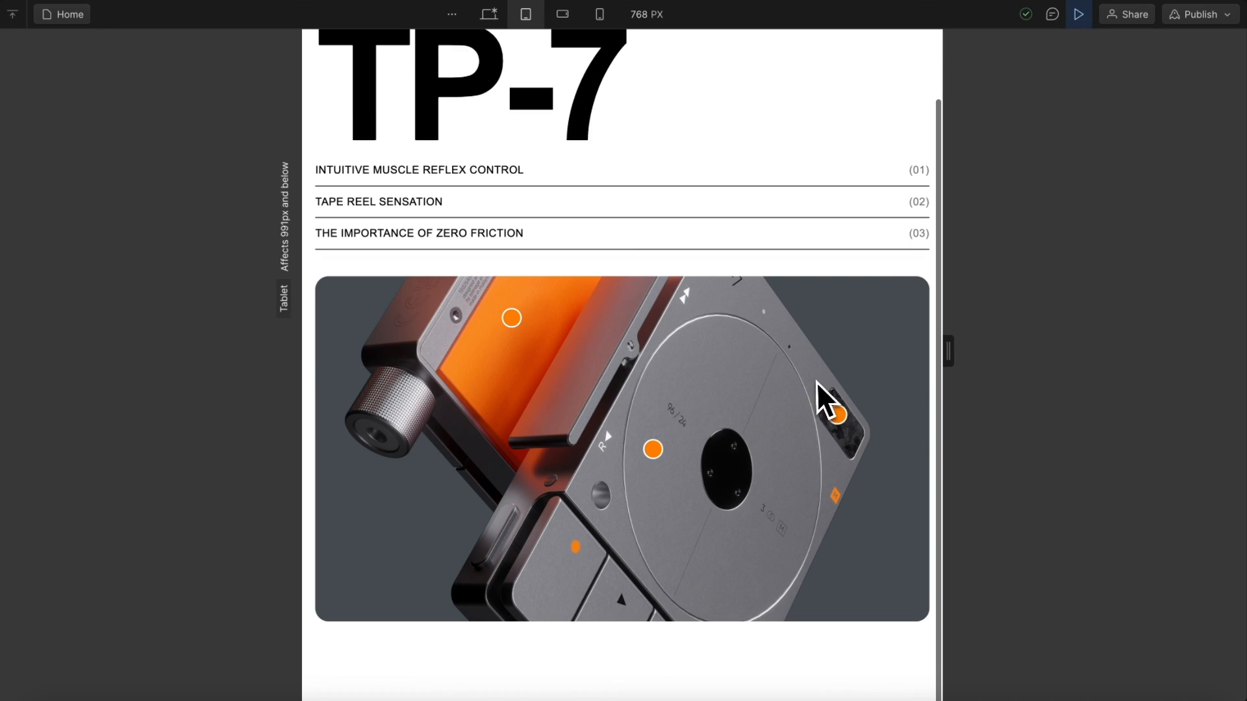